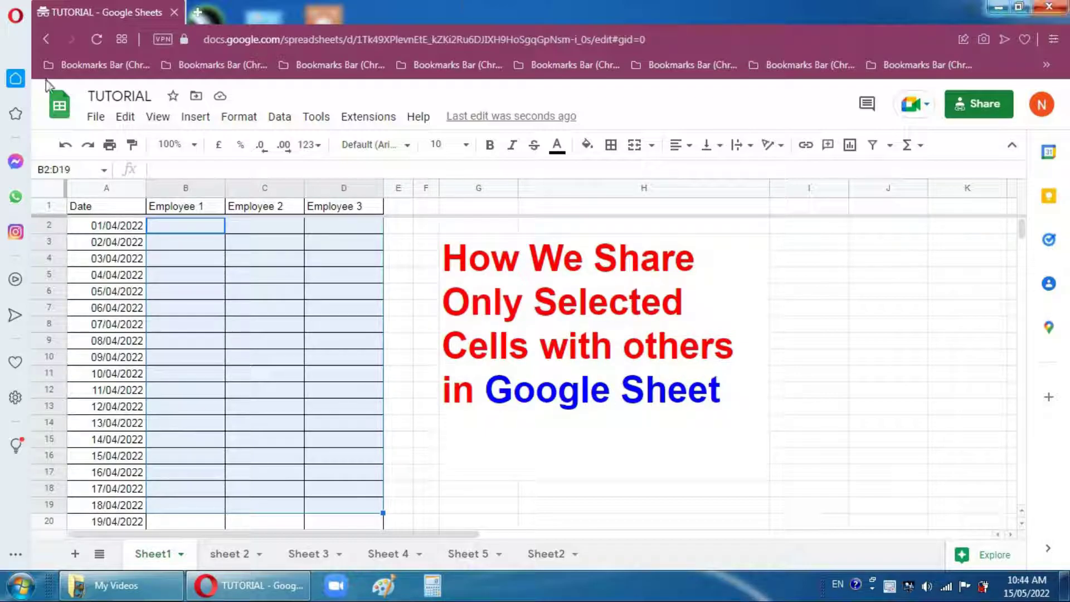
Try out selections of employee cells B2:D17, dates A2:A13 and Employee 3 cells D2:D5.
click(208, 315)
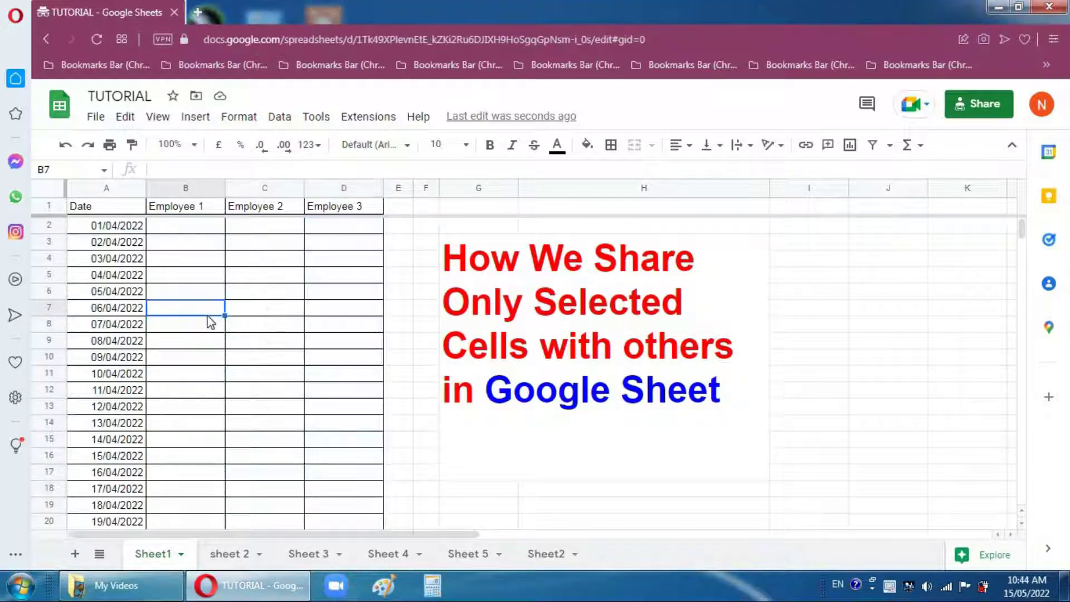
click(184, 227)
mouse_move(267, 242)
mouse_down()
mouse_move(351, 511)
mouse_move(345, 458)
mouse_up()
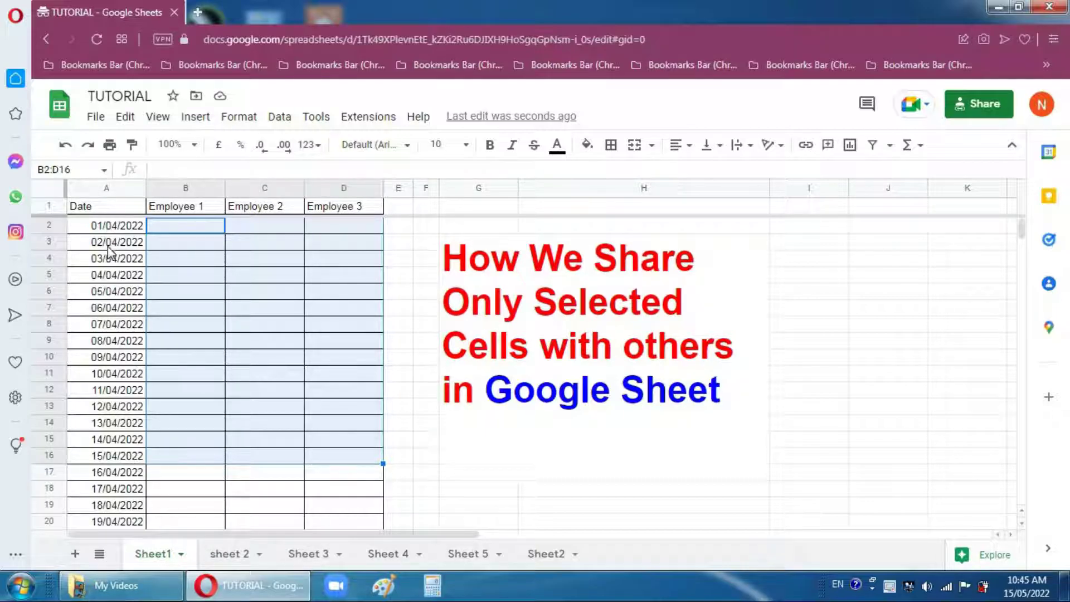
drag(108, 226, 113, 415)
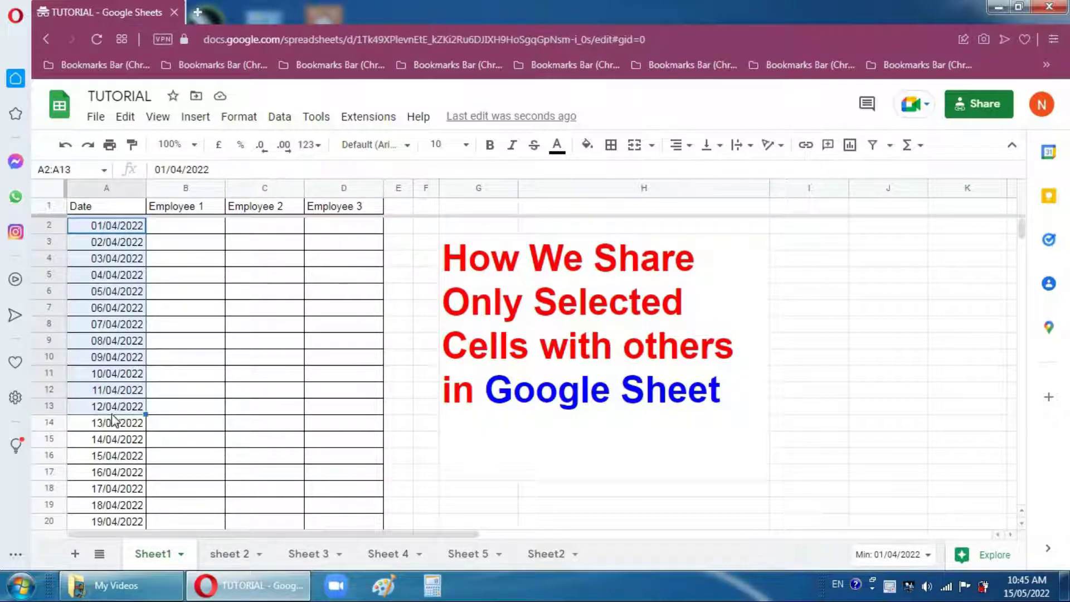
click(166, 262)
drag(109, 226, 113, 406)
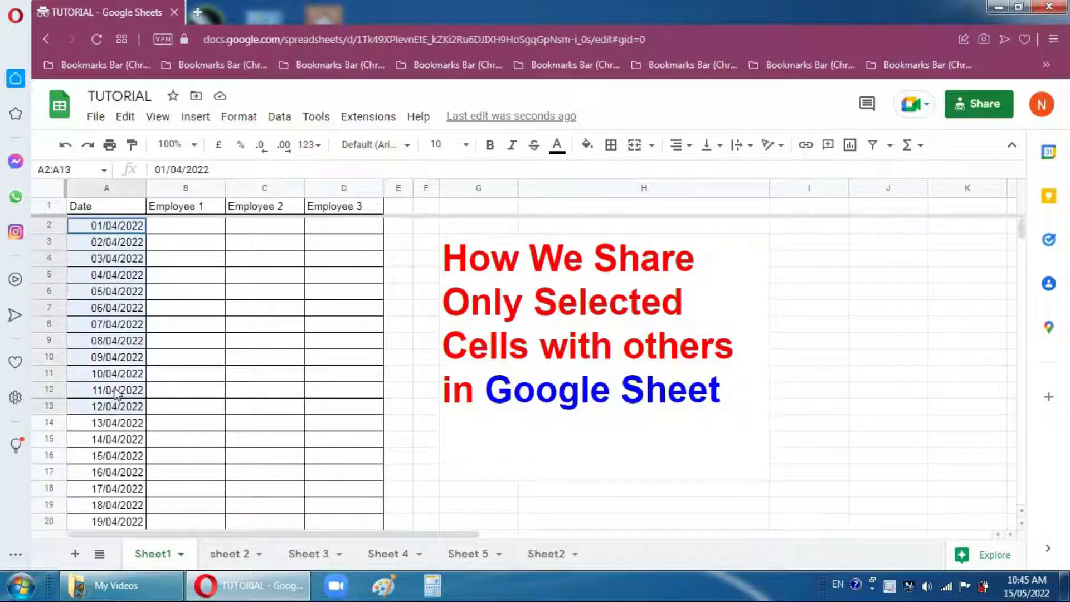
click(174, 229)
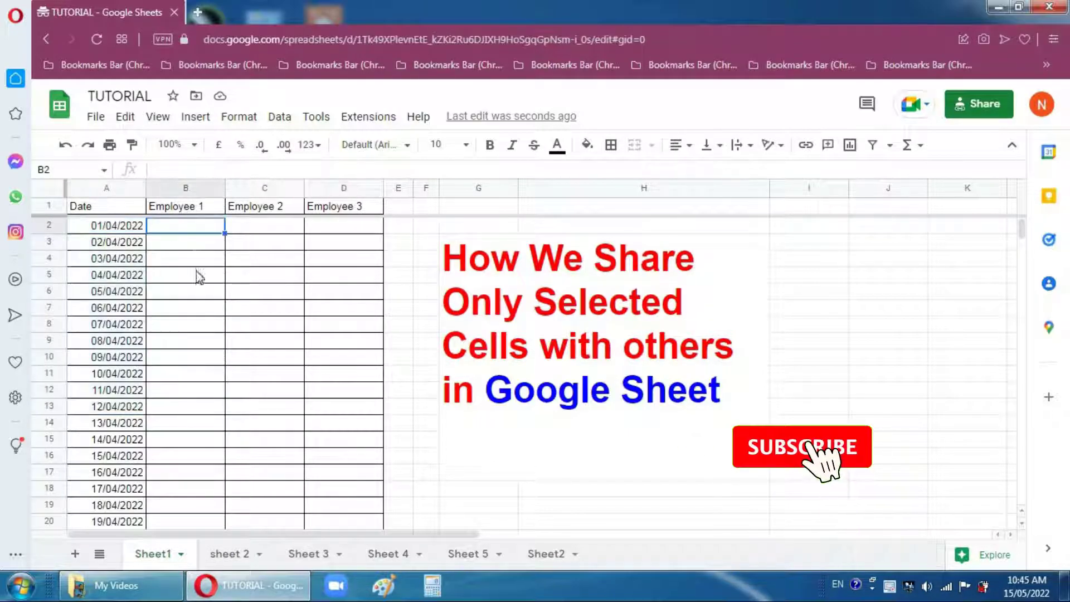
click(256, 229)
drag(255, 269, 258, 305)
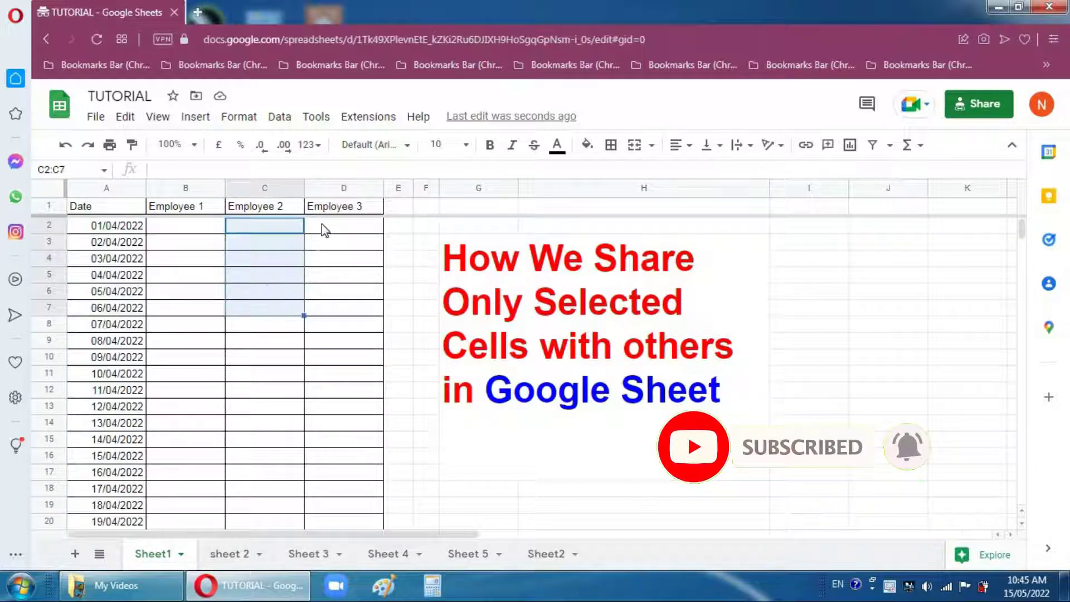
drag(322, 224, 333, 276)
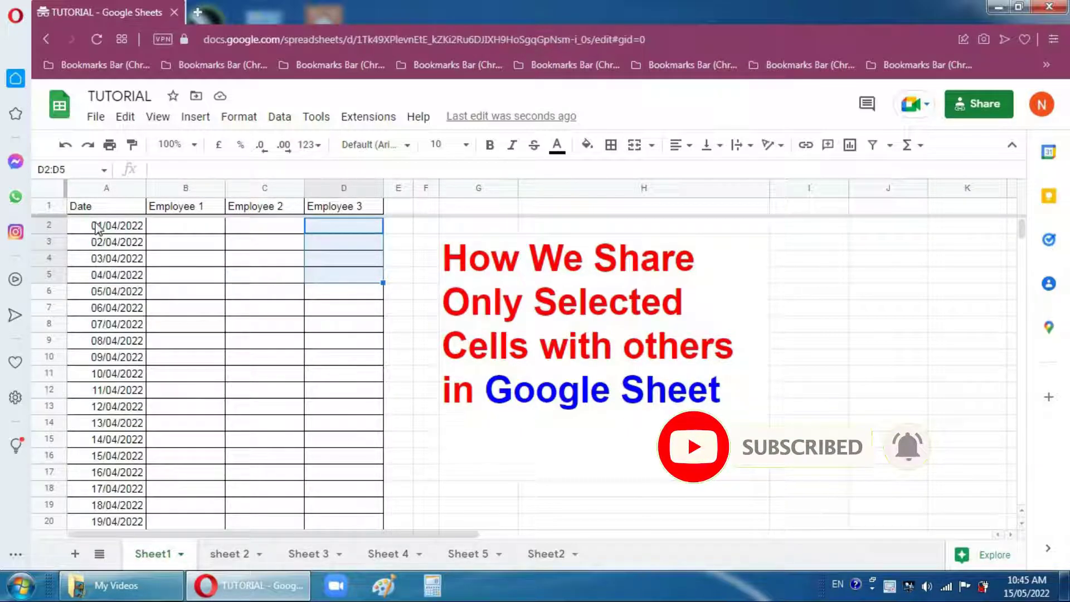
click(106, 241)
click(106, 308)
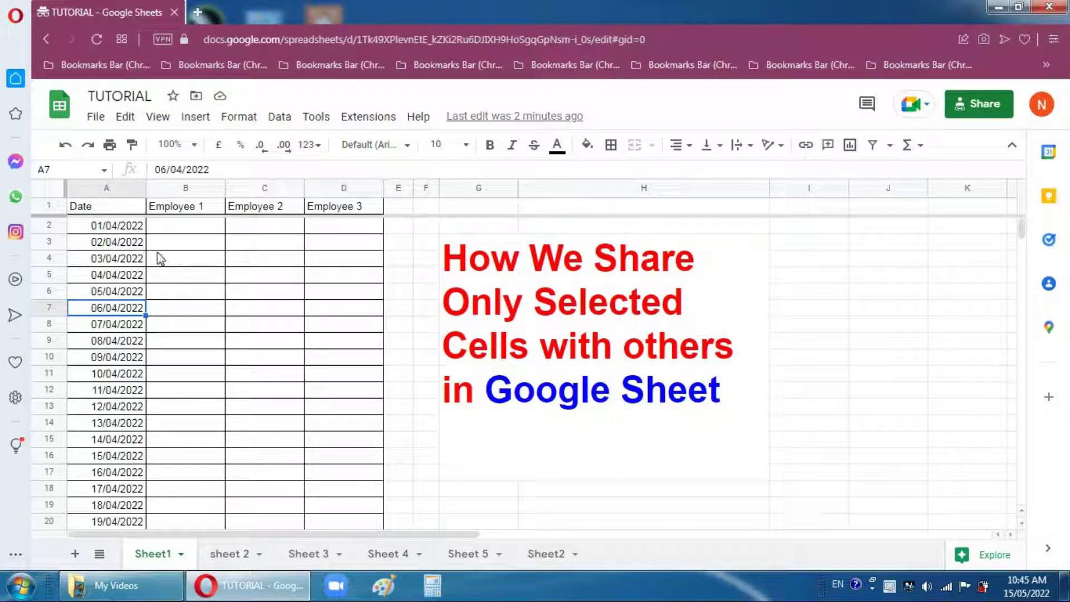
Select the Date column, headers B1:D1 and Employee 2 cells C5:C14, then clear the selection.
drag(108, 207, 113, 444)
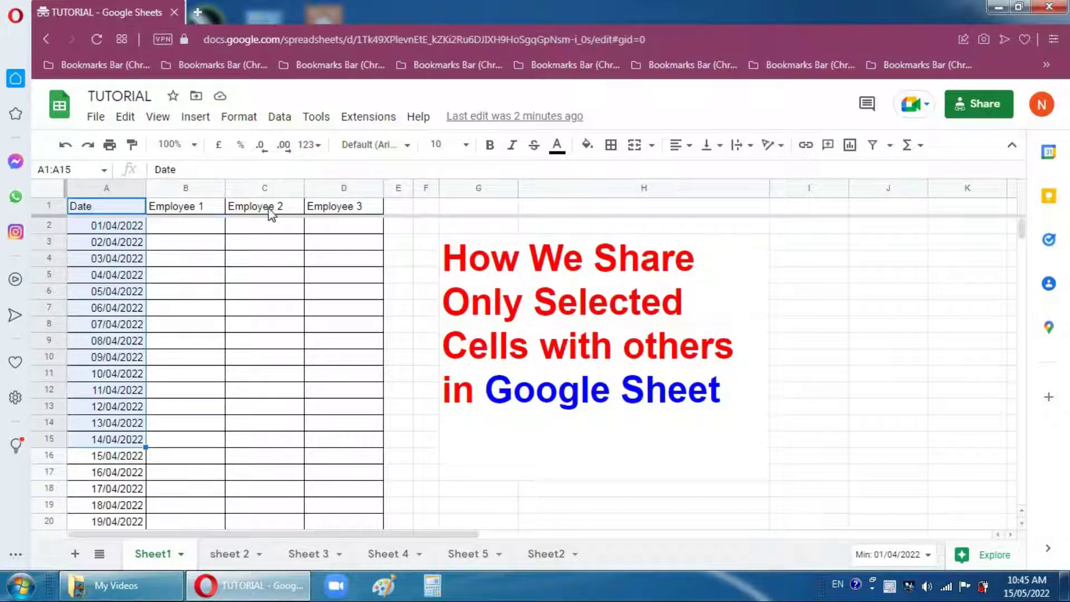
drag(167, 211, 335, 212)
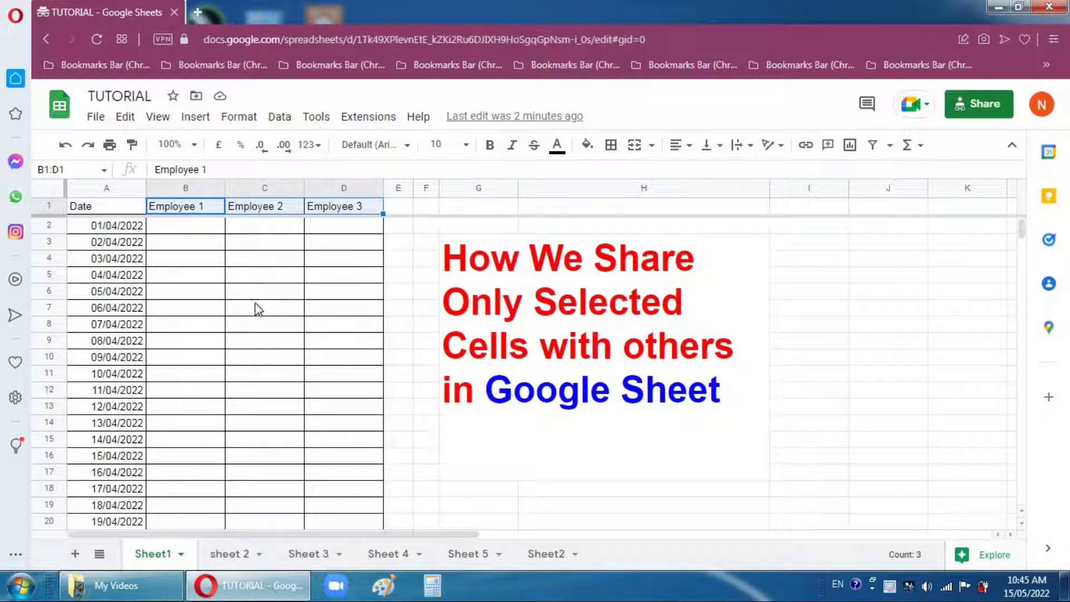
drag(261, 275, 259, 422)
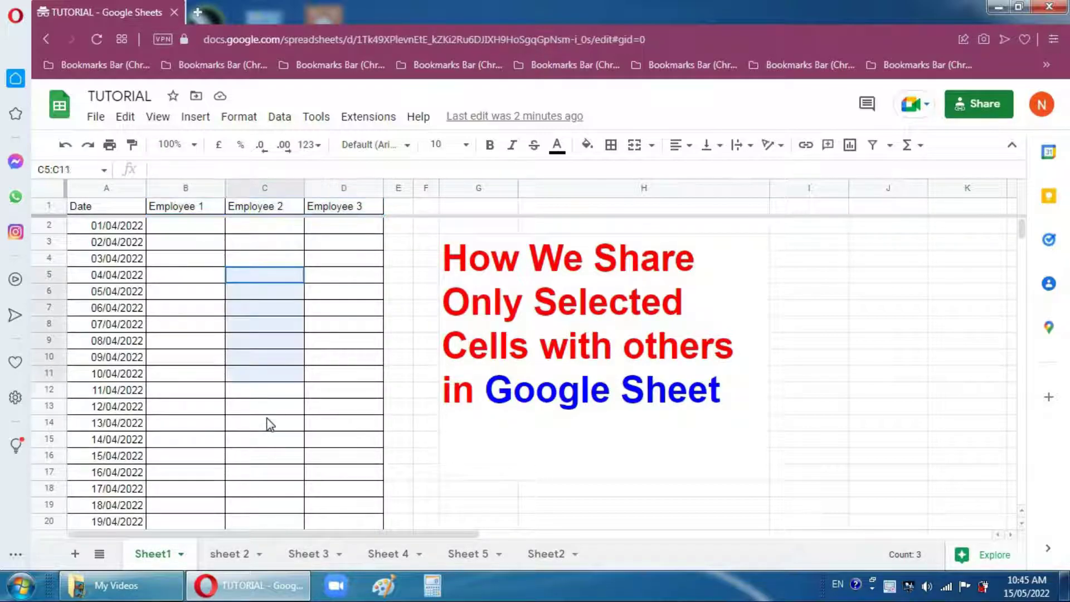
click(178, 266)
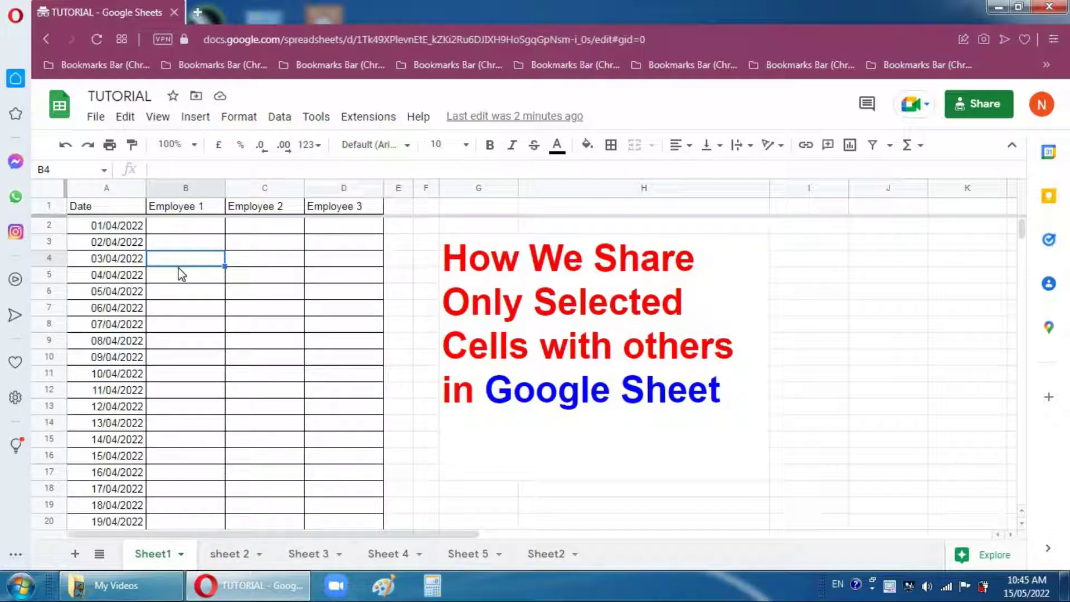
click(310, 360)
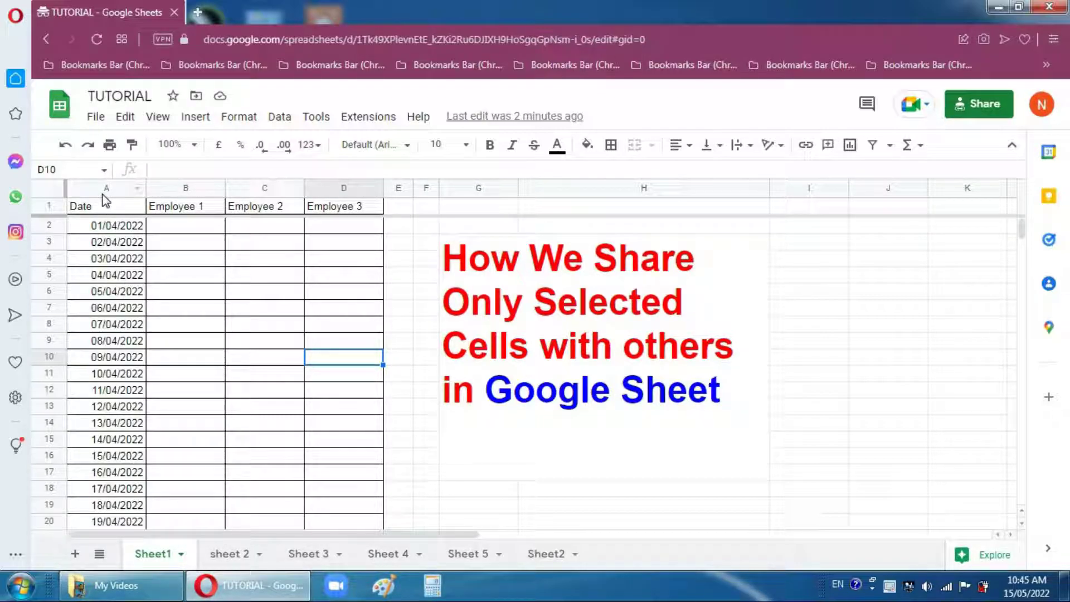
Protect the whole of column A (Sheet1!A:A) with editing restricted to 'Only you'.
click(106, 187)
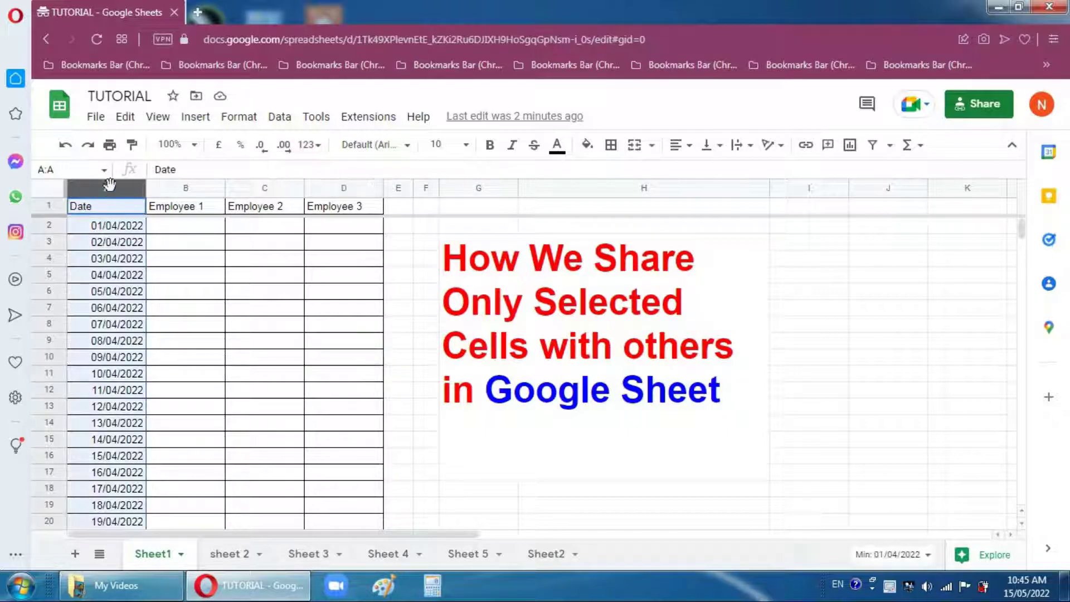
click(273, 124)
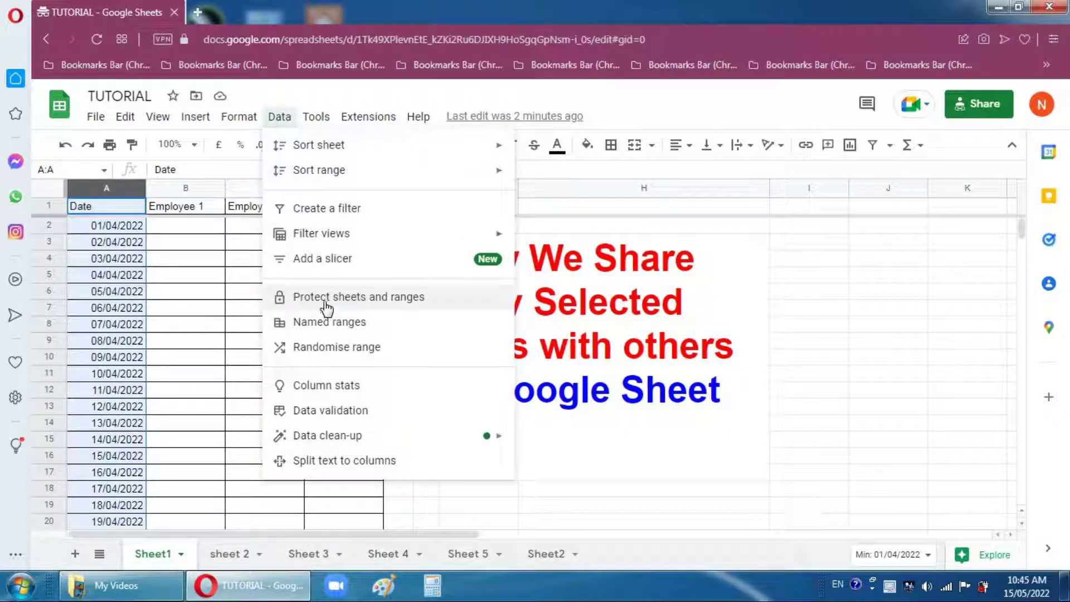
click(429, 303)
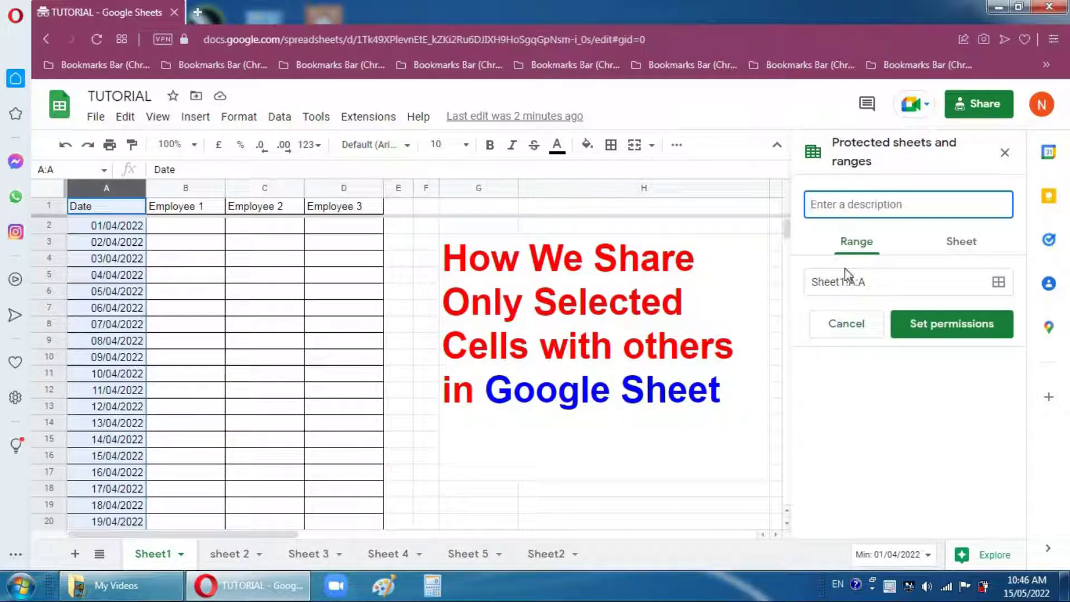
click(953, 328)
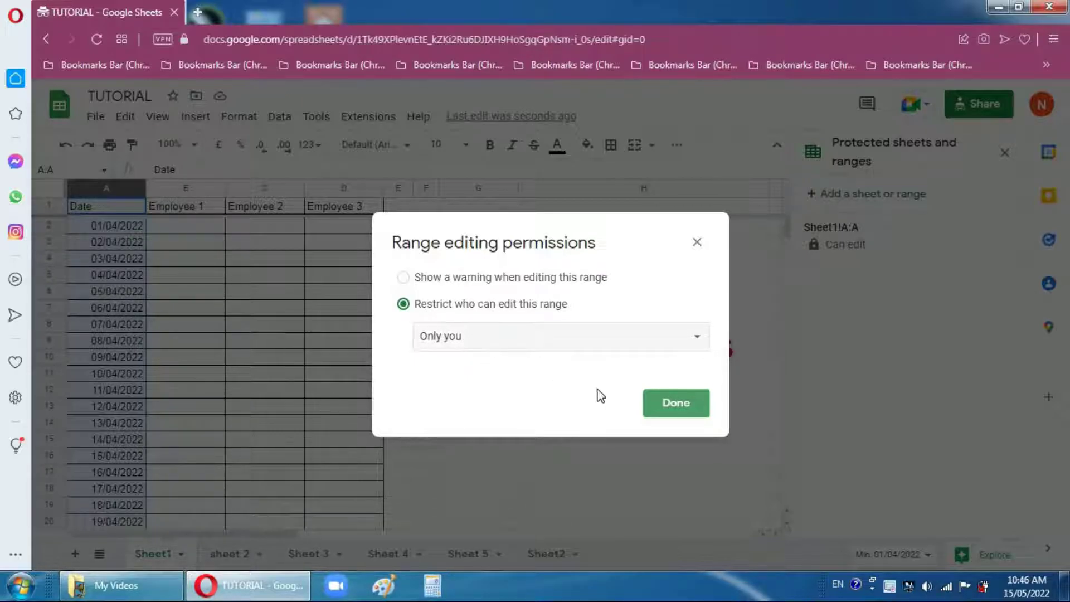
click(661, 408)
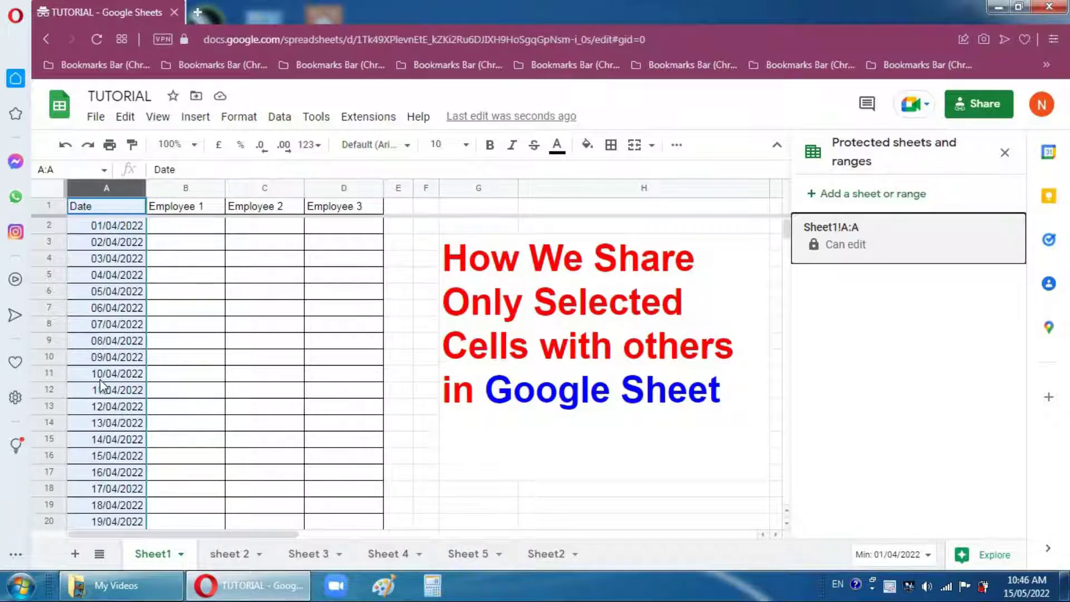
Protect header row 1 (Sheet1!1:1) with editing restricted to 'Only you'.
click(204, 296)
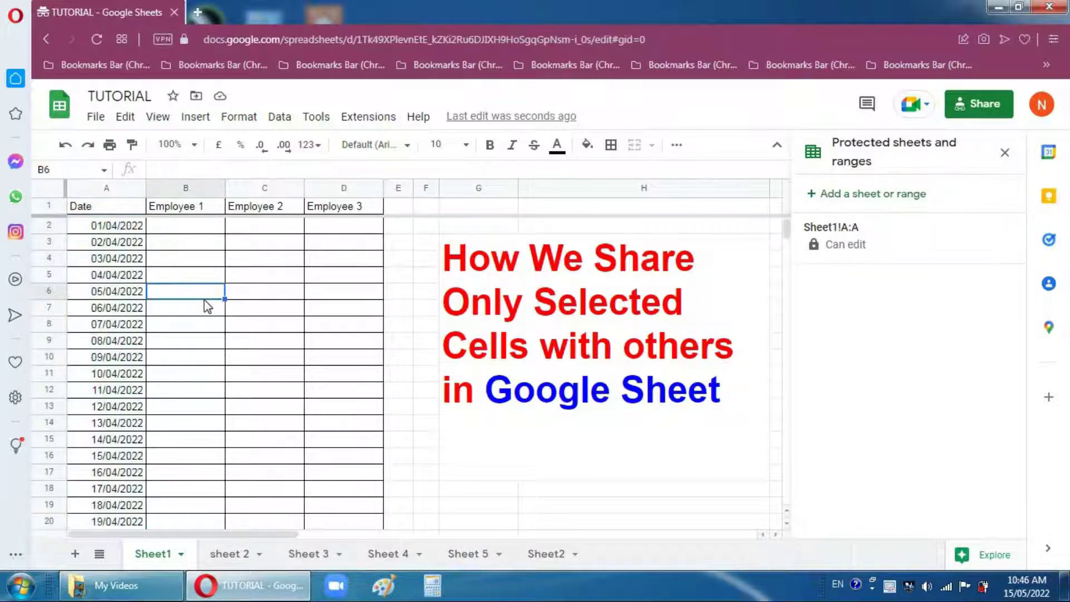
click(51, 205)
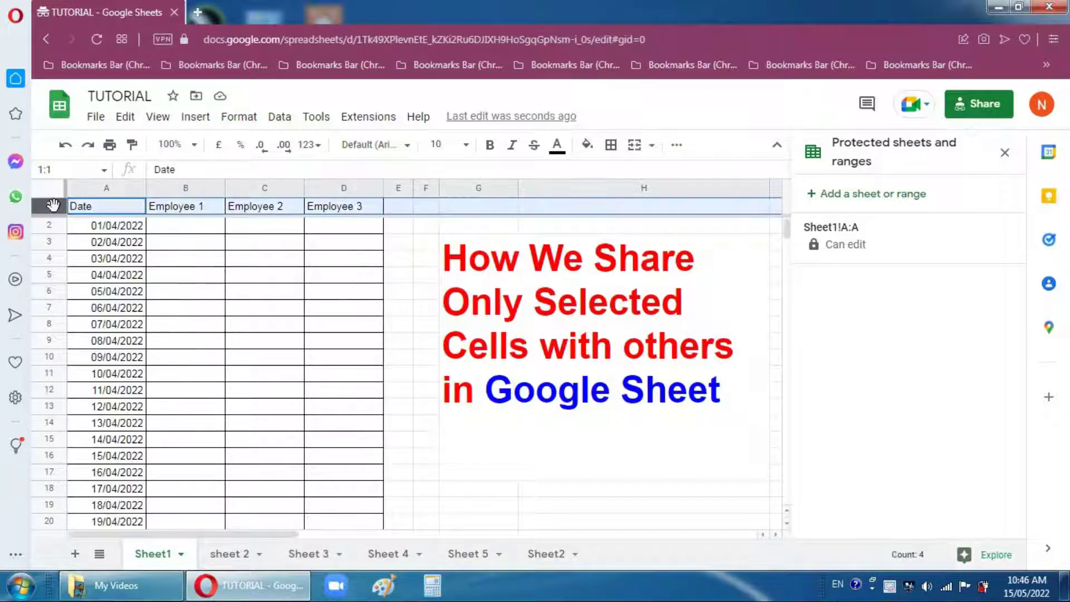
click(276, 118)
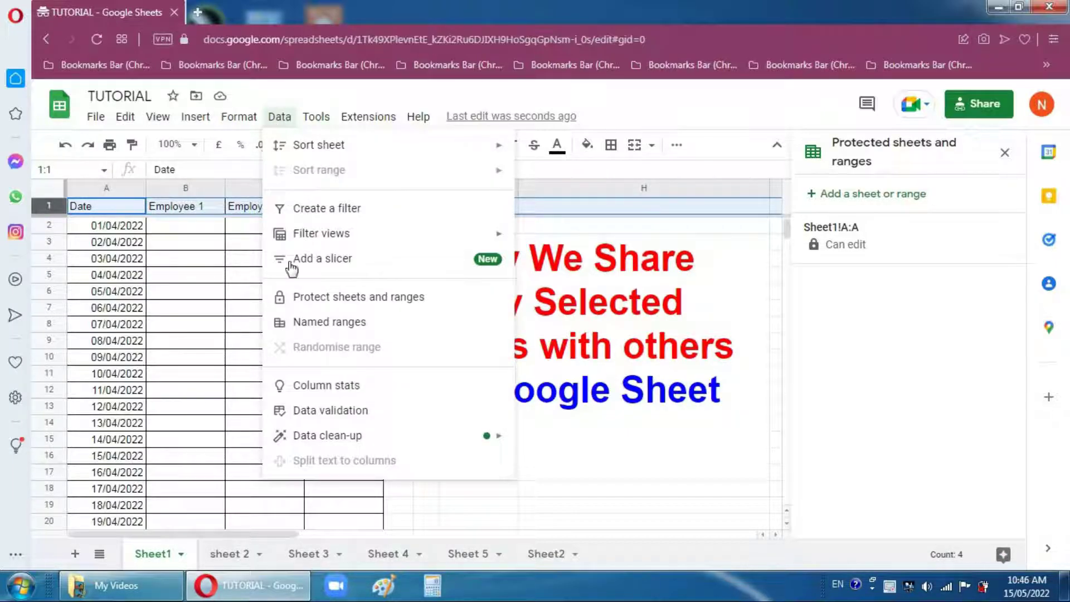
click(333, 303)
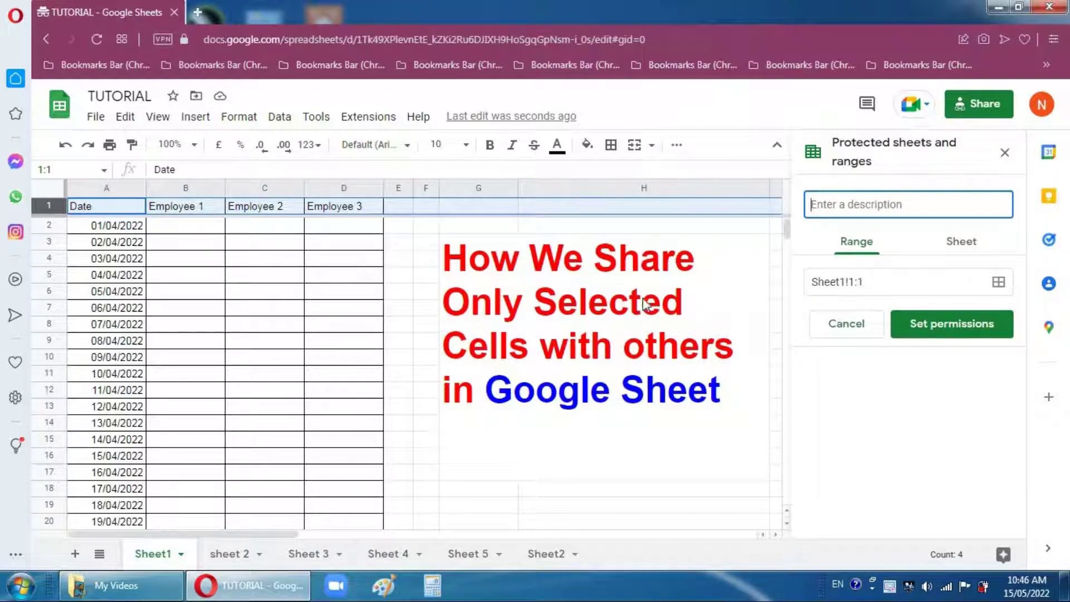
click(942, 333)
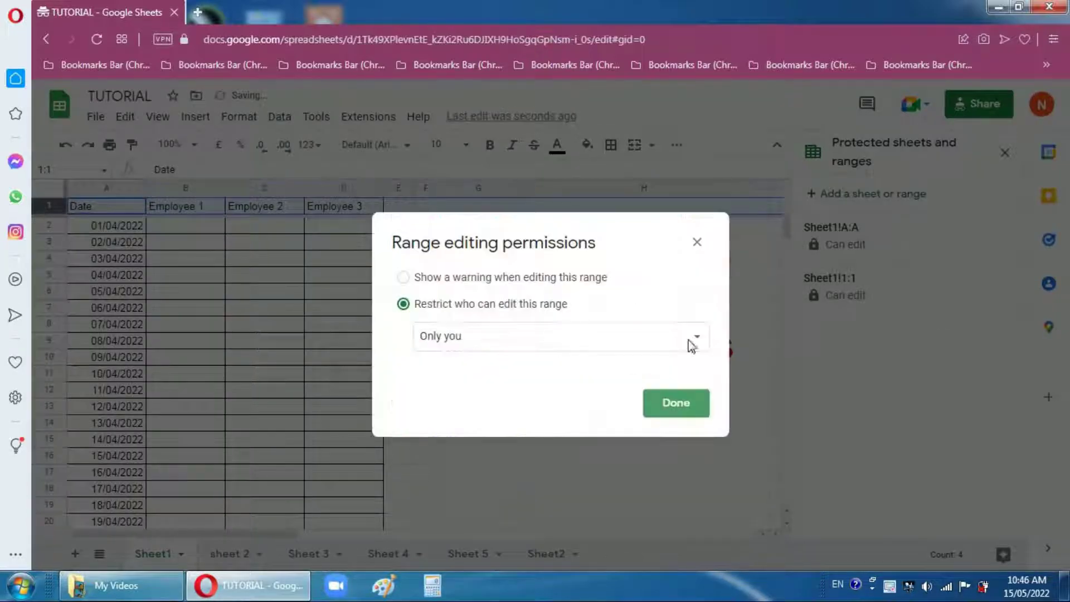
click(677, 401)
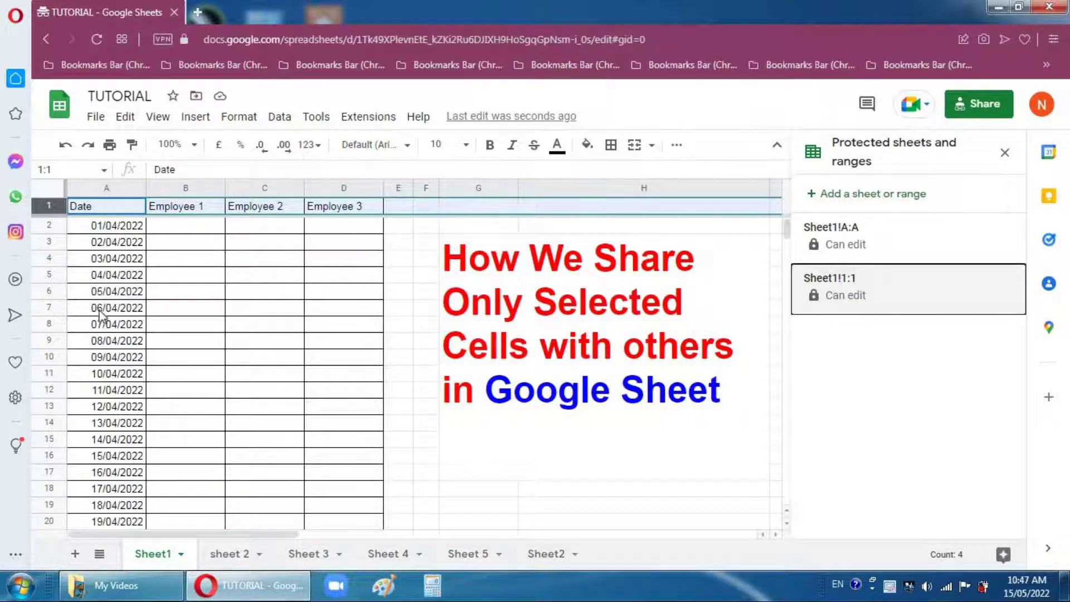
Select dates A2:A10 and headers A1:D1, then begin selecting Employee 1 cells from B2.
drag(108, 225, 108, 356)
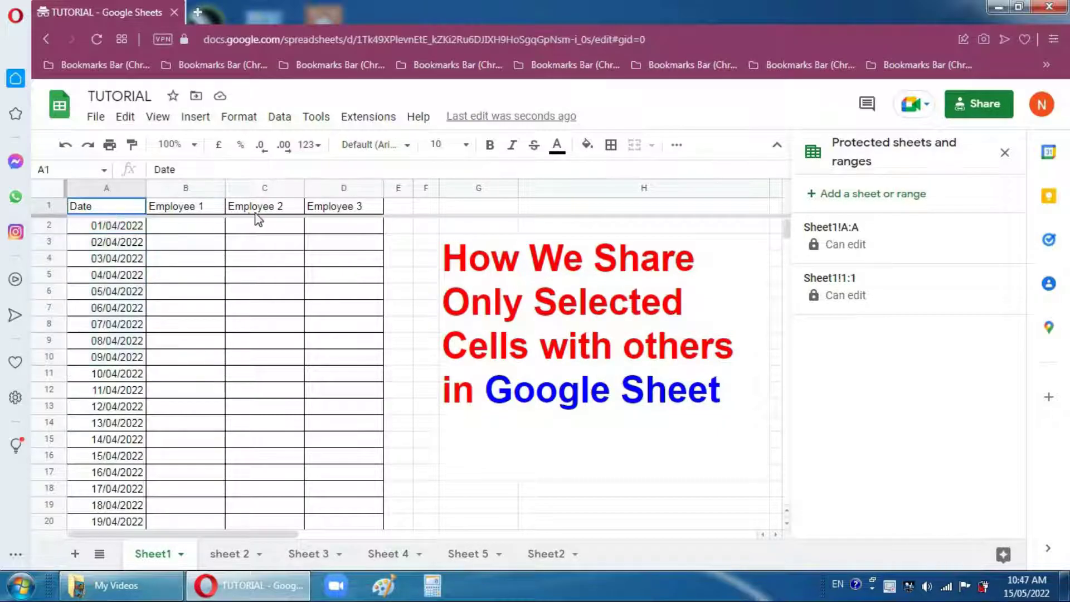
drag(107, 208, 368, 207)
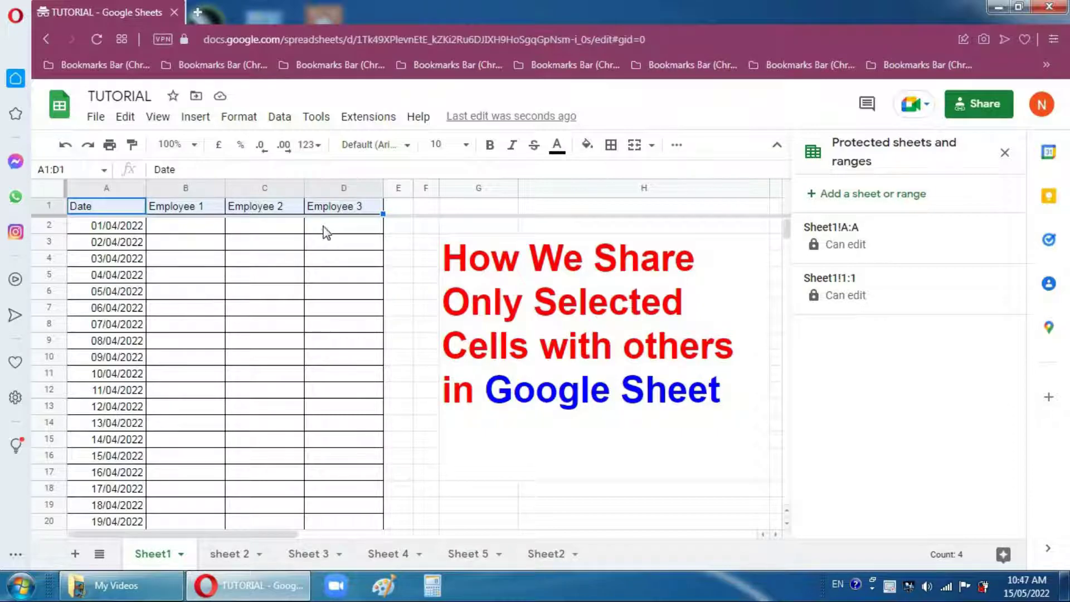
click(245, 245)
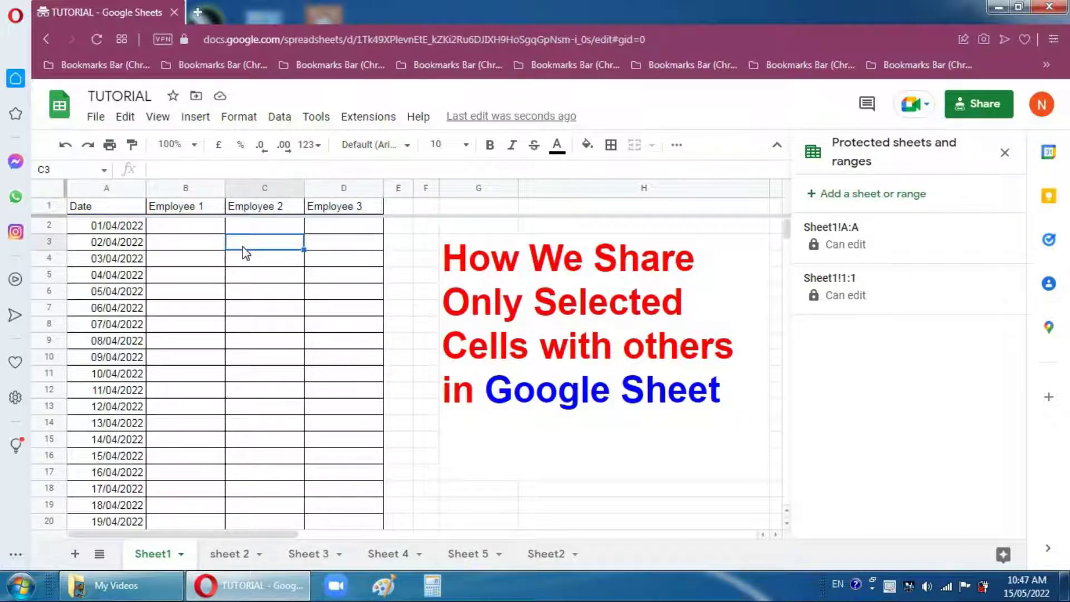
mouse_move(180, 226)
mouse_down()
mouse_move(183, 319)
mouse_move(274, 459)
mouse_up()
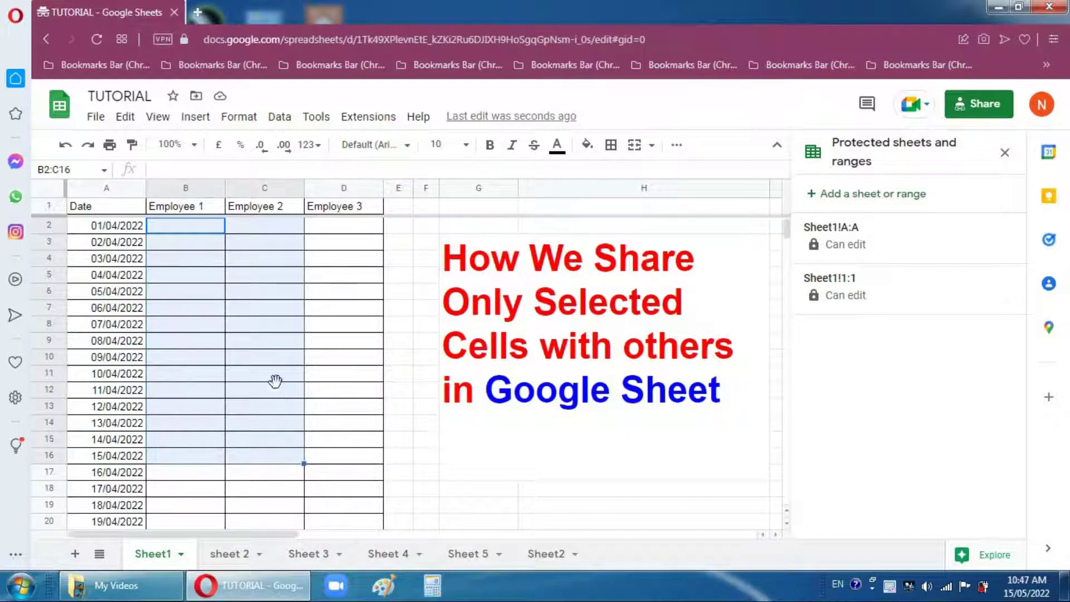
click(275, 380)
drag(327, 225, 339, 390)
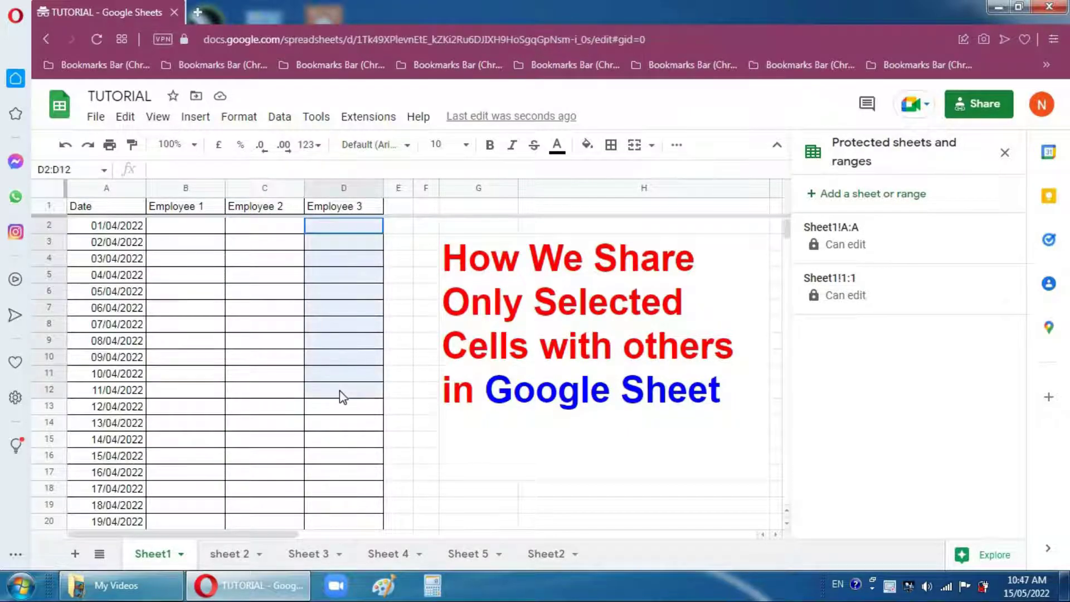
click(102, 278)
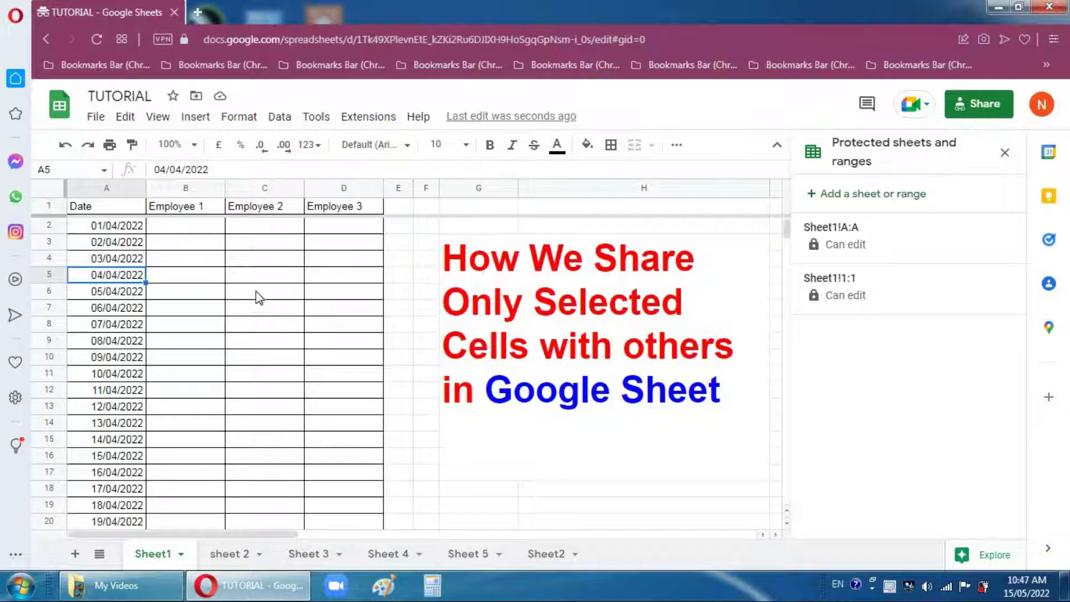
Add Employee 2 cells C2:C13 as a protected range editable only by you.
drag(262, 226, 287, 412)
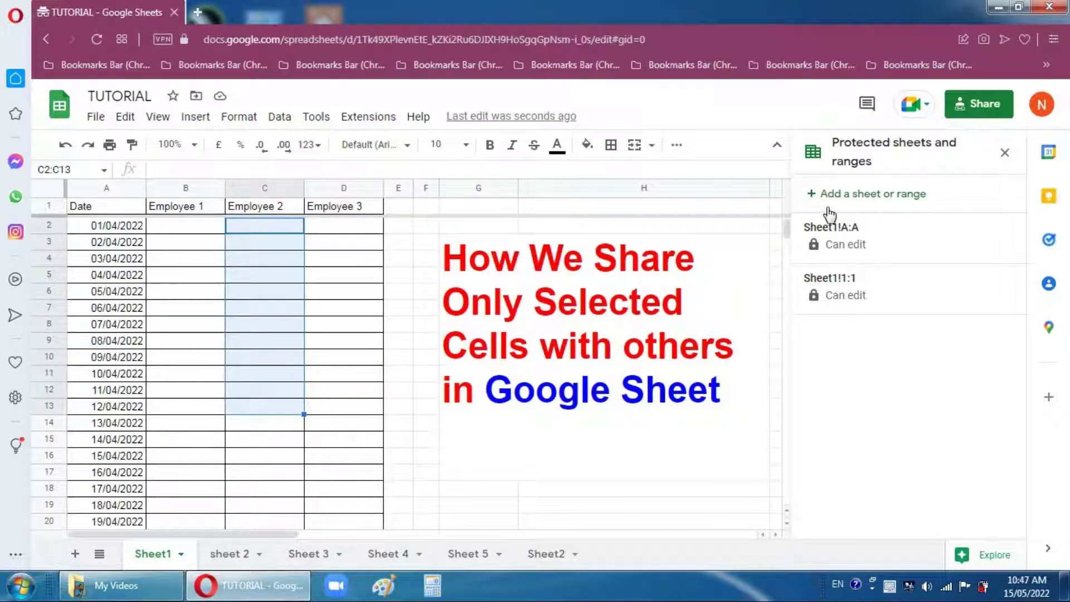
click(849, 195)
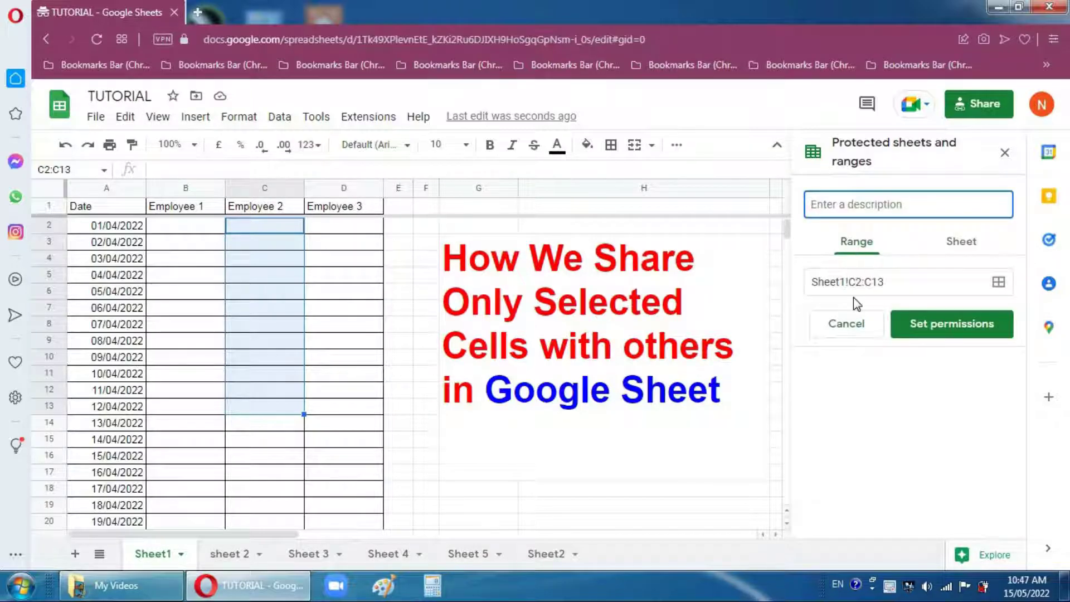
click(963, 326)
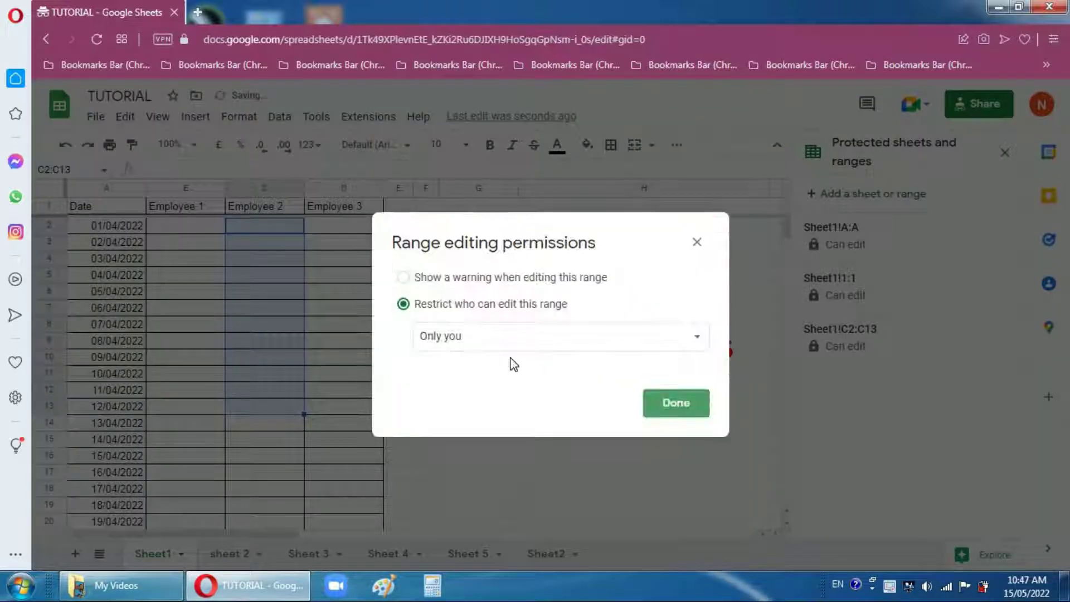
click(658, 401)
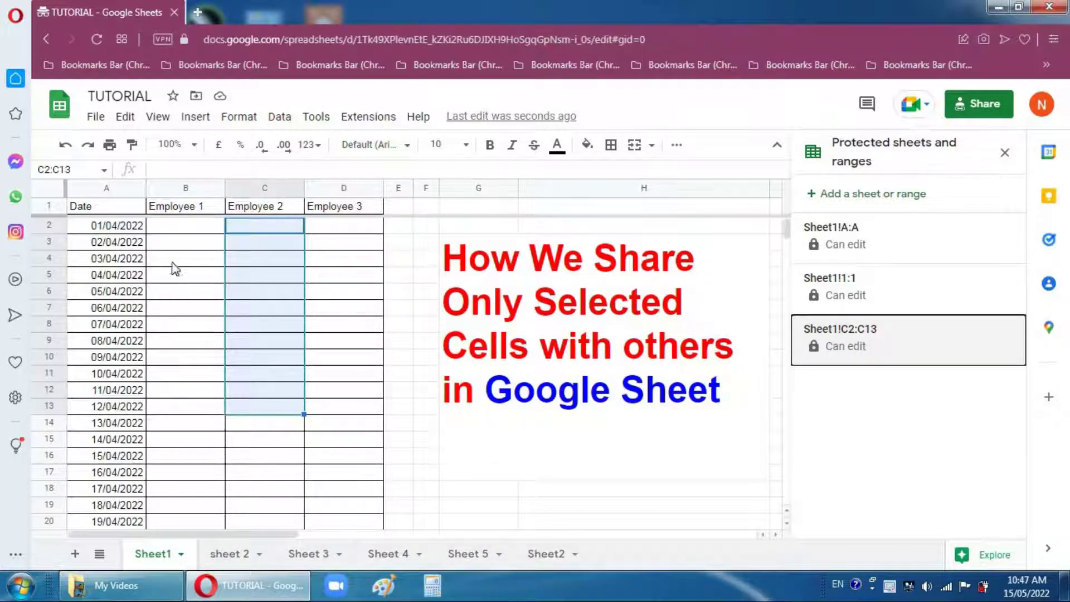
Add B2:D16, spanning all three Employee columns, as an 'Only you' protected range.
mouse_move(167, 226)
mouse_down()
mouse_move(182, 378)
mouse_move(229, 376)
mouse_up()
drag(341, 383, 357, 464)
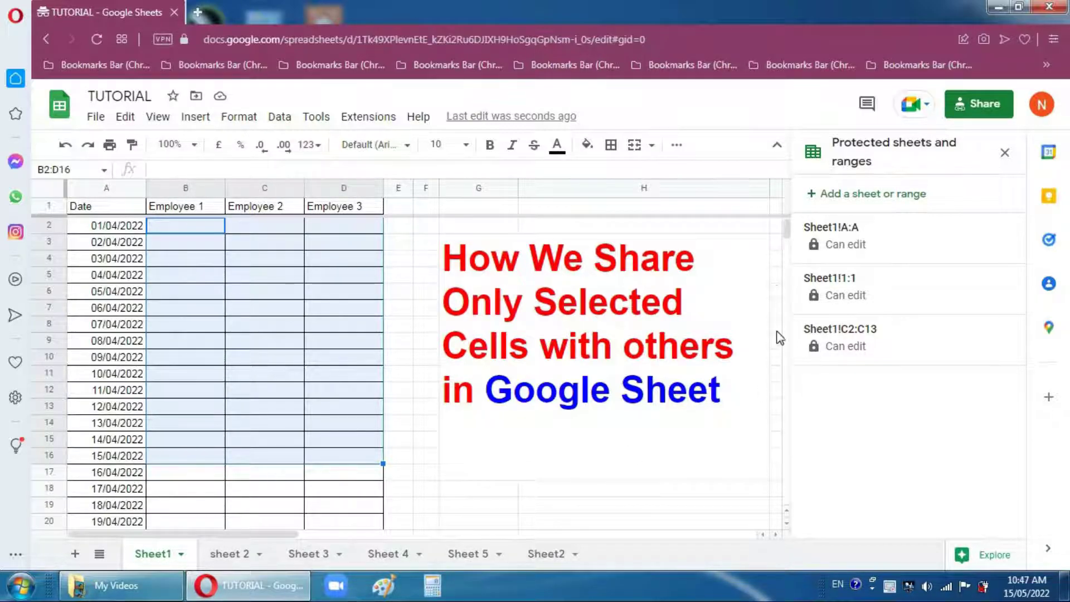
click(858, 194)
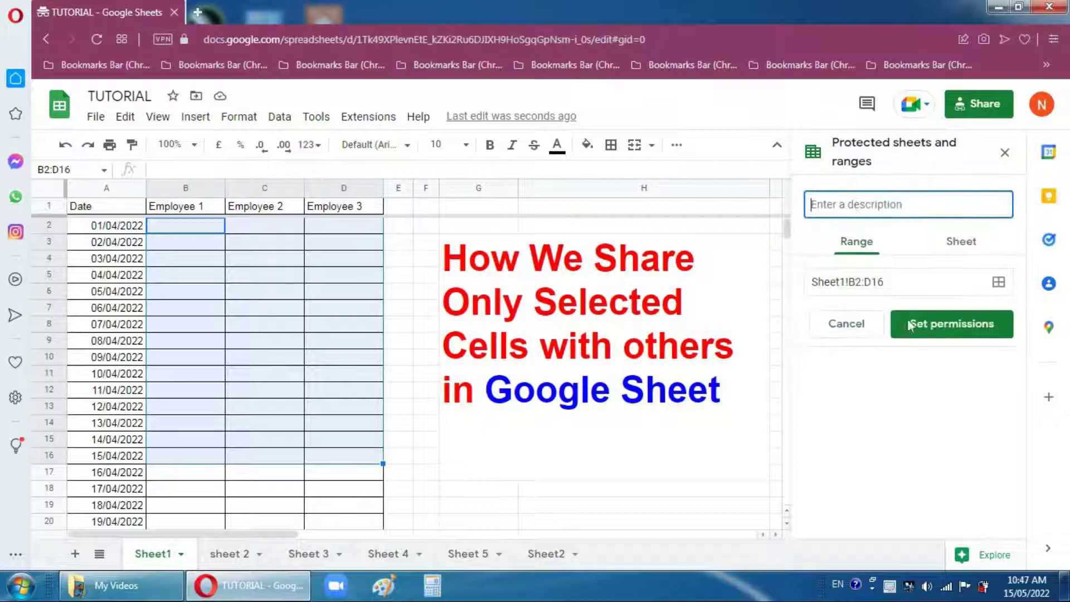
click(938, 334)
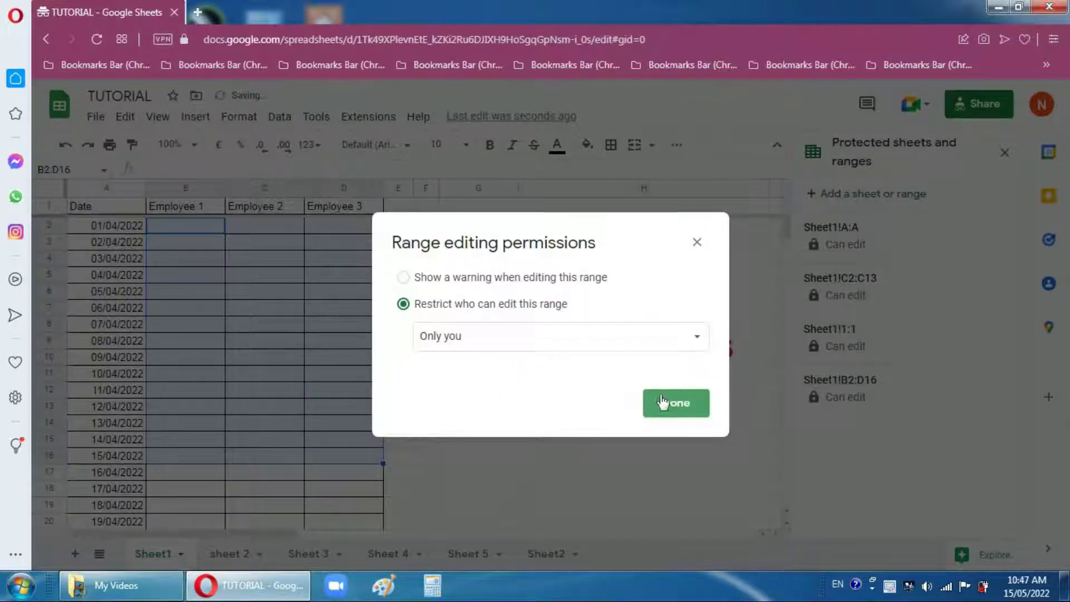
click(662, 401)
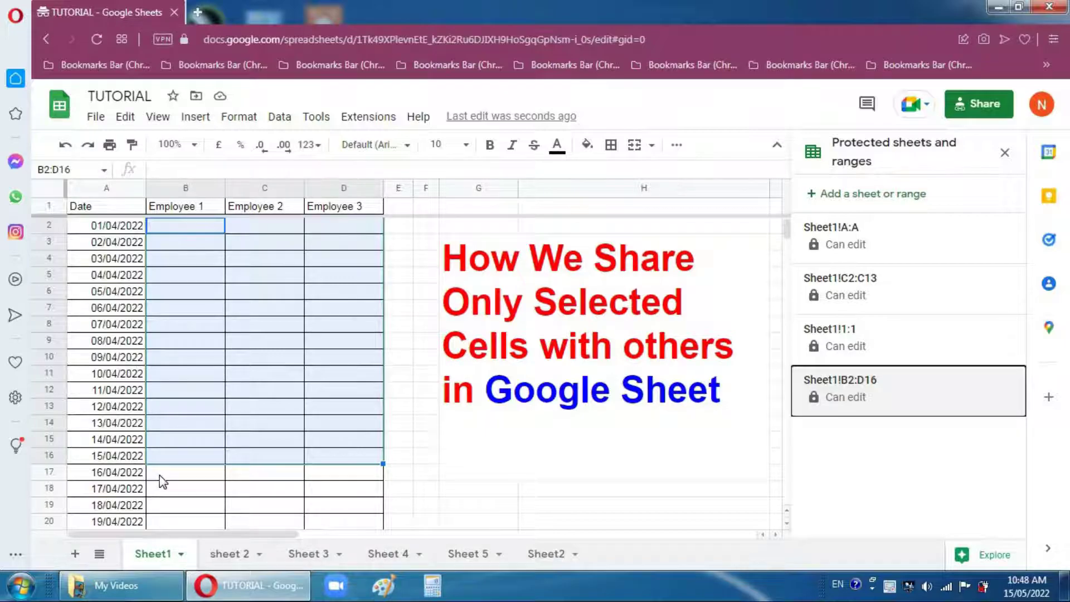
Delete the Sheet1!B2:D16 protected range, then select employee cells B2:D17.
drag(159, 474, 184, 489)
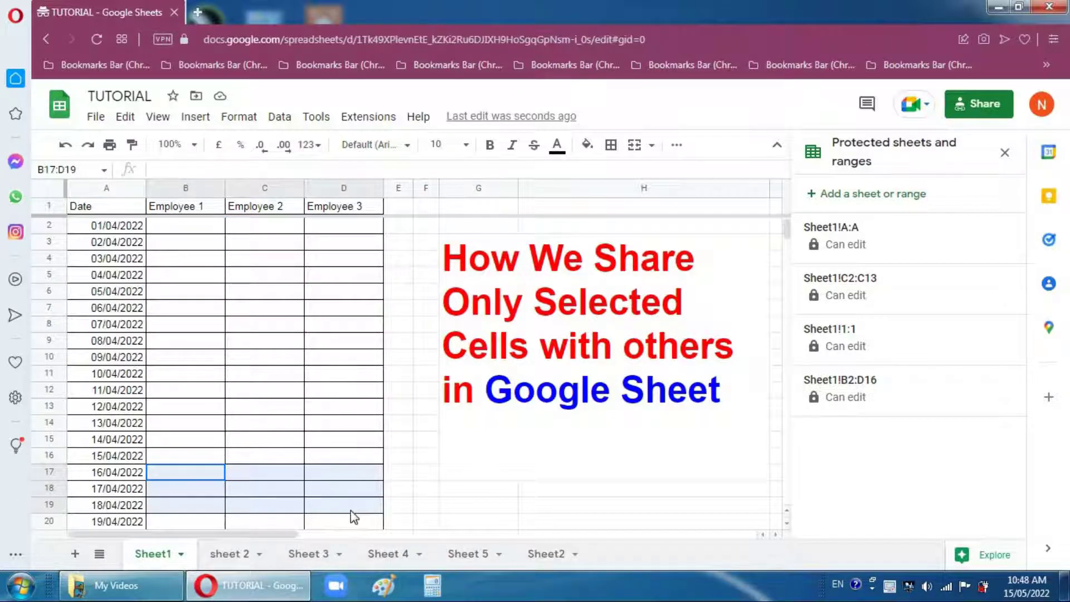
drag(349, 513, 349, 511)
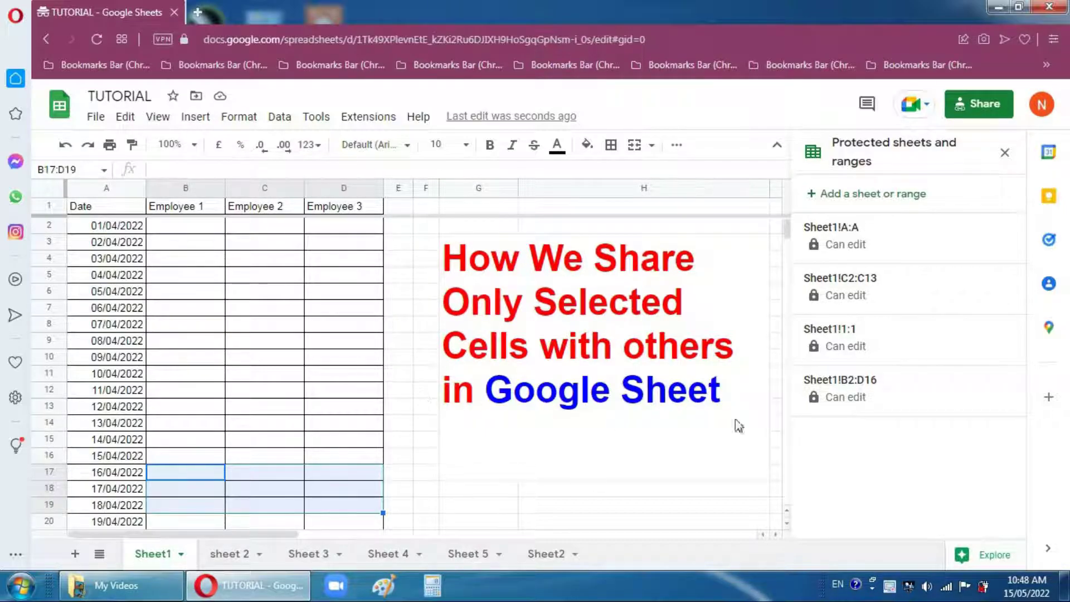
click(875, 391)
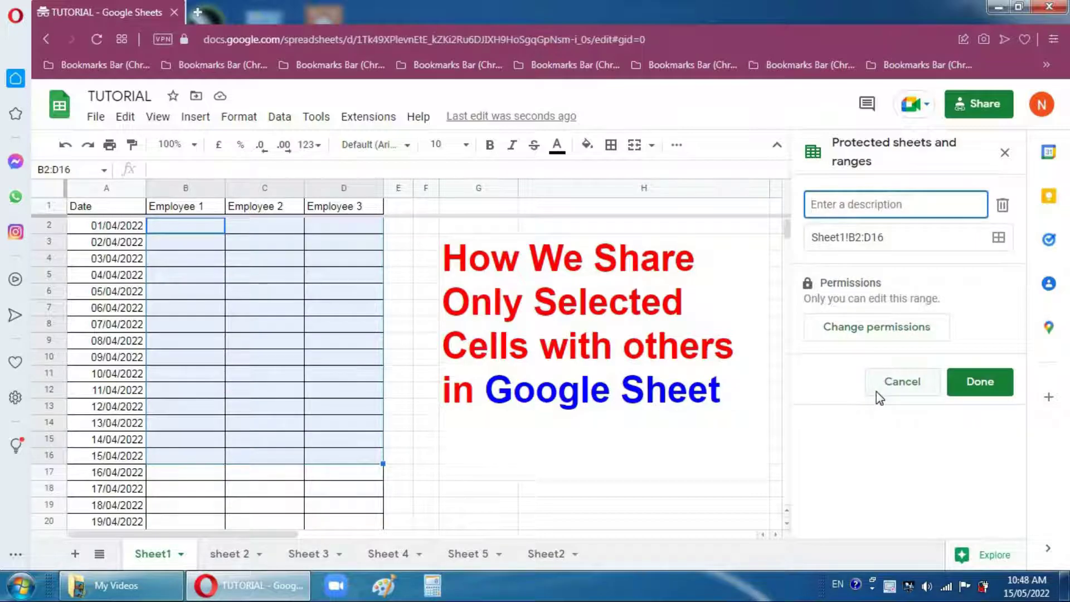
click(896, 384)
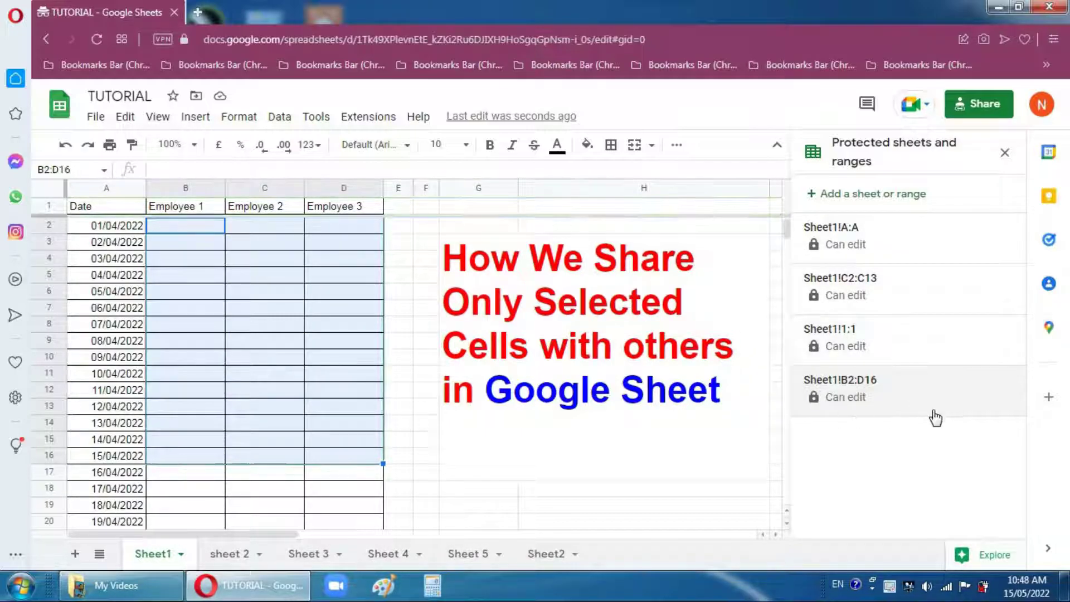
click(880, 390)
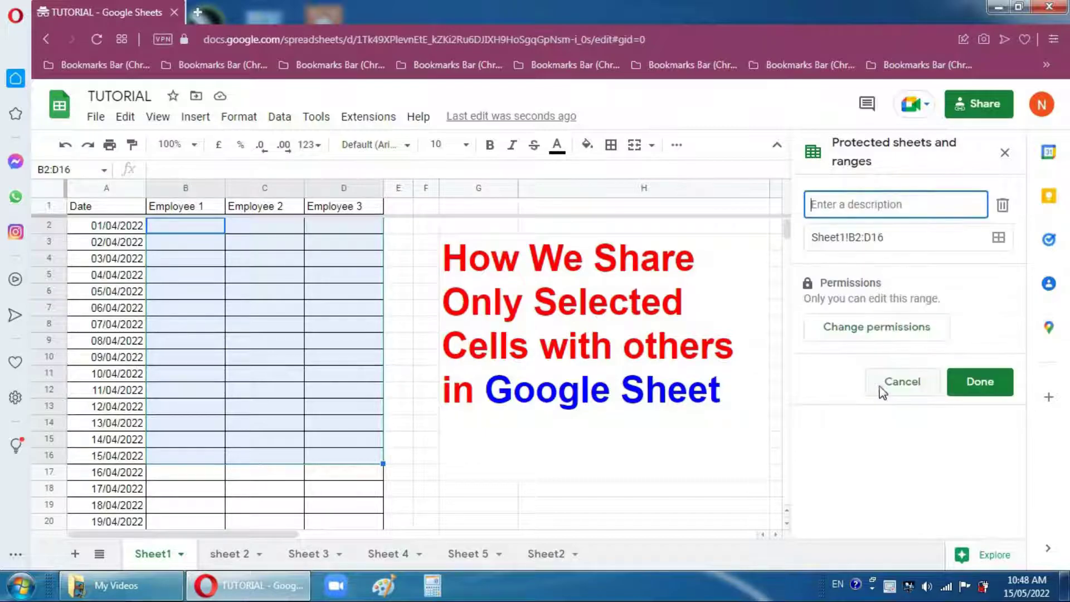
click(1003, 206)
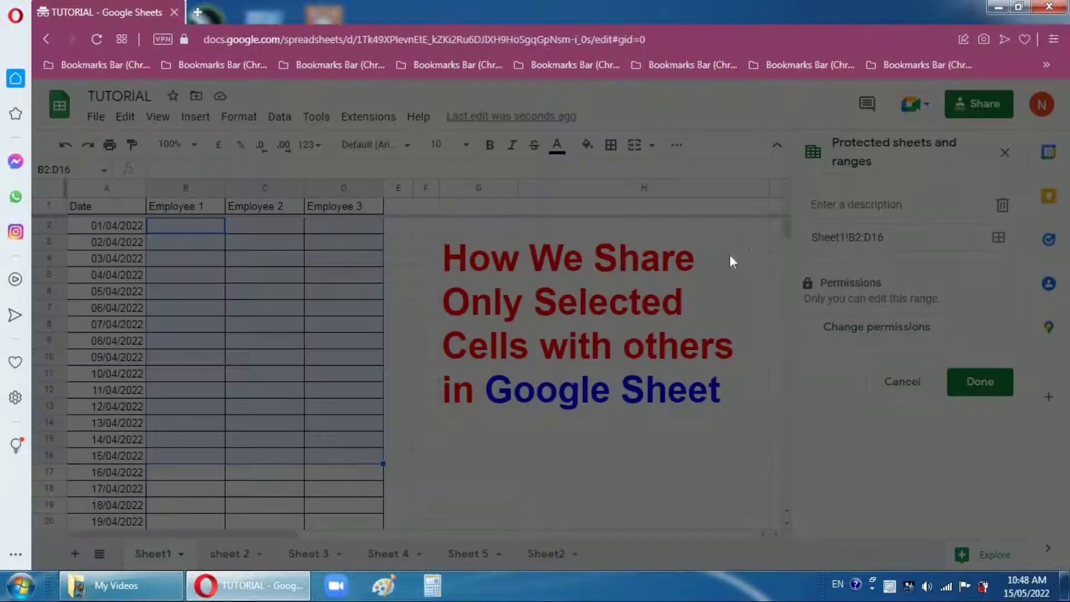
click(710, 378)
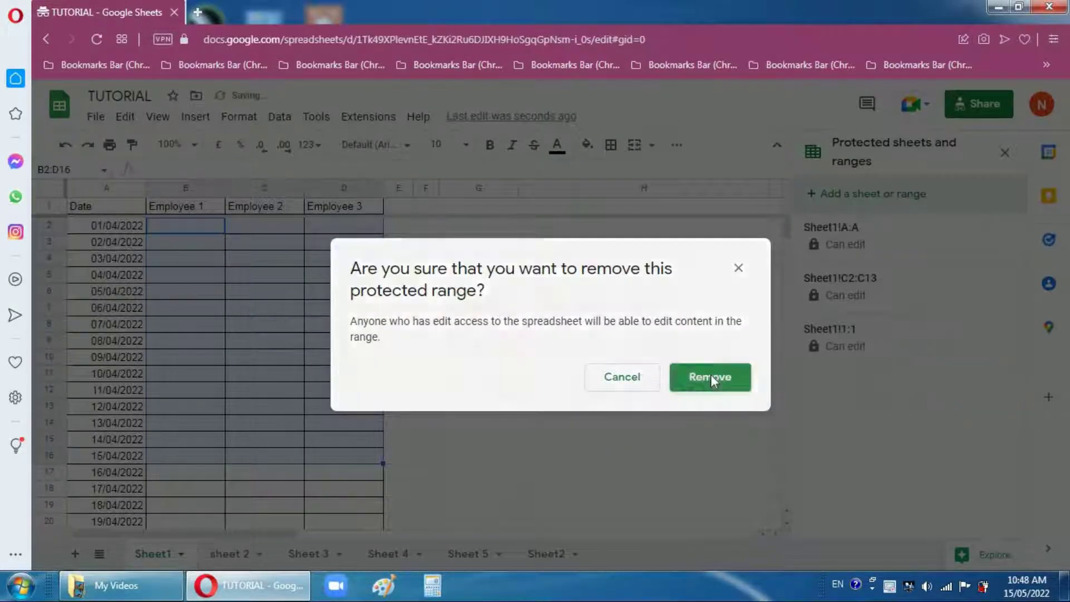
mouse_move(179, 225)
mouse_down()
mouse_move(345, 406)
mouse_move(363, 470)
mouse_up()
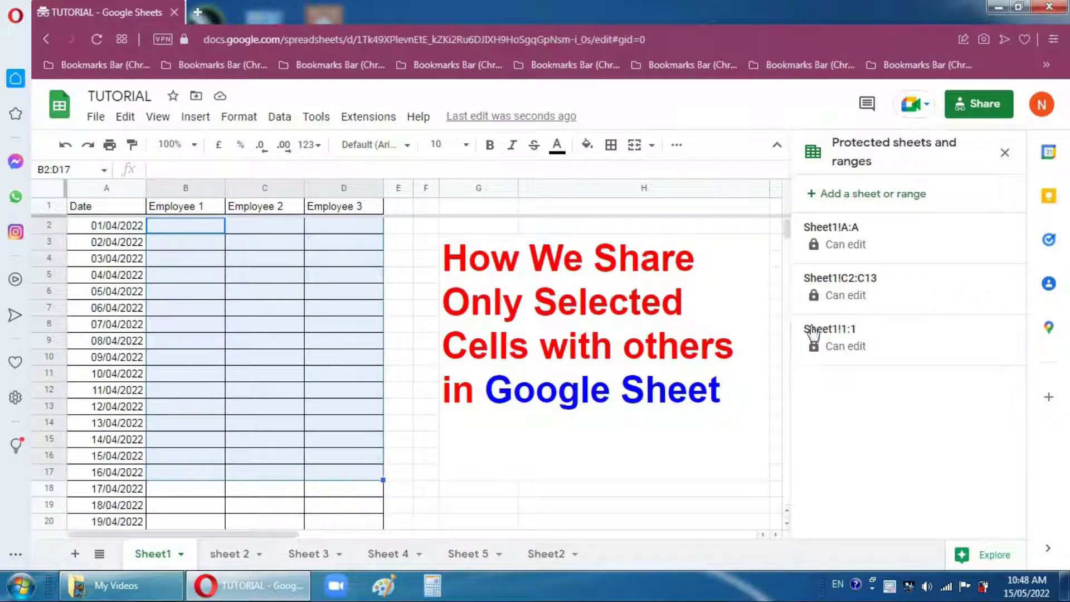
Add Sheet1!B2:D17 as a fourth protected range restricted to 'Only you'.
click(878, 195)
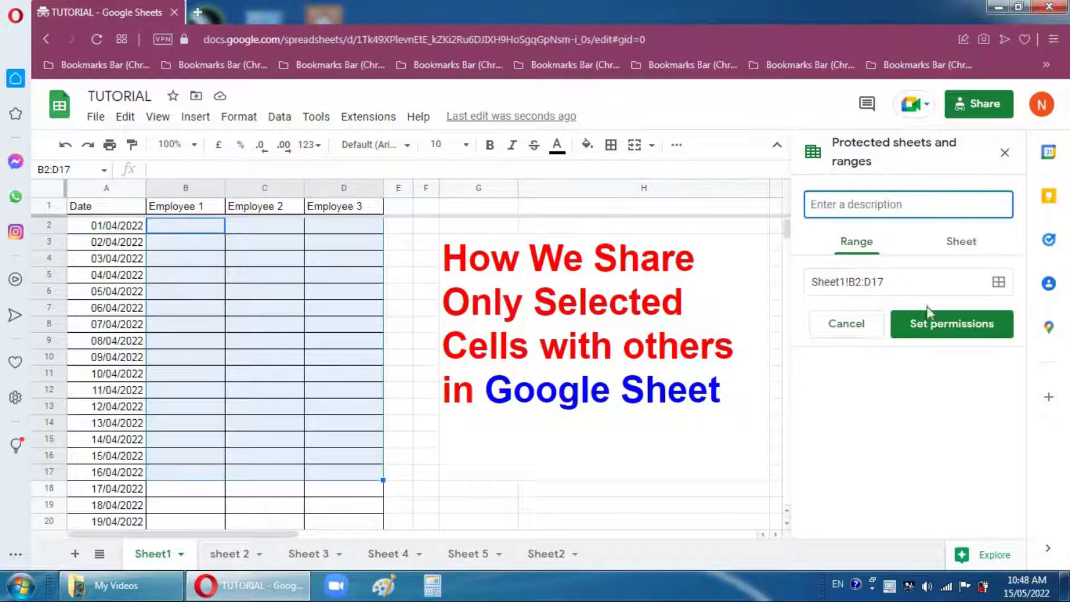
click(941, 324)
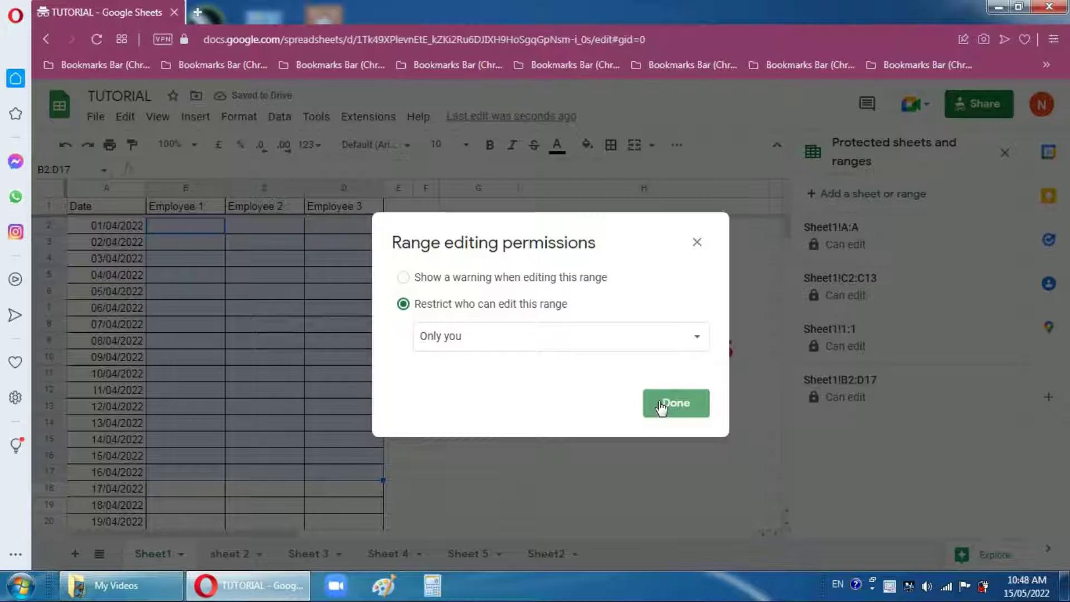
click(658, 404)
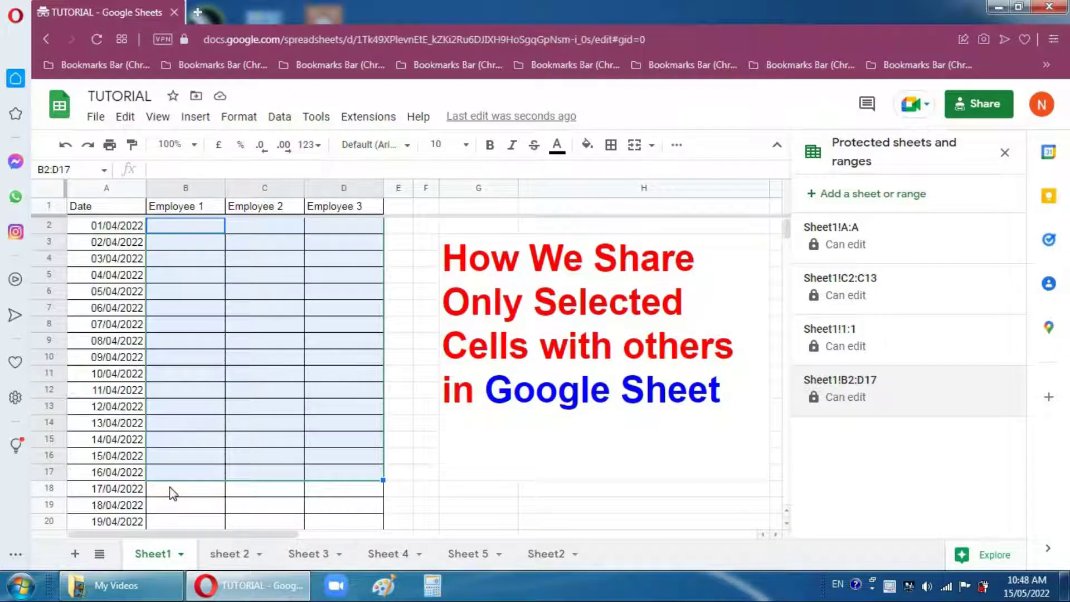
scroll(173, 472, down, 1)
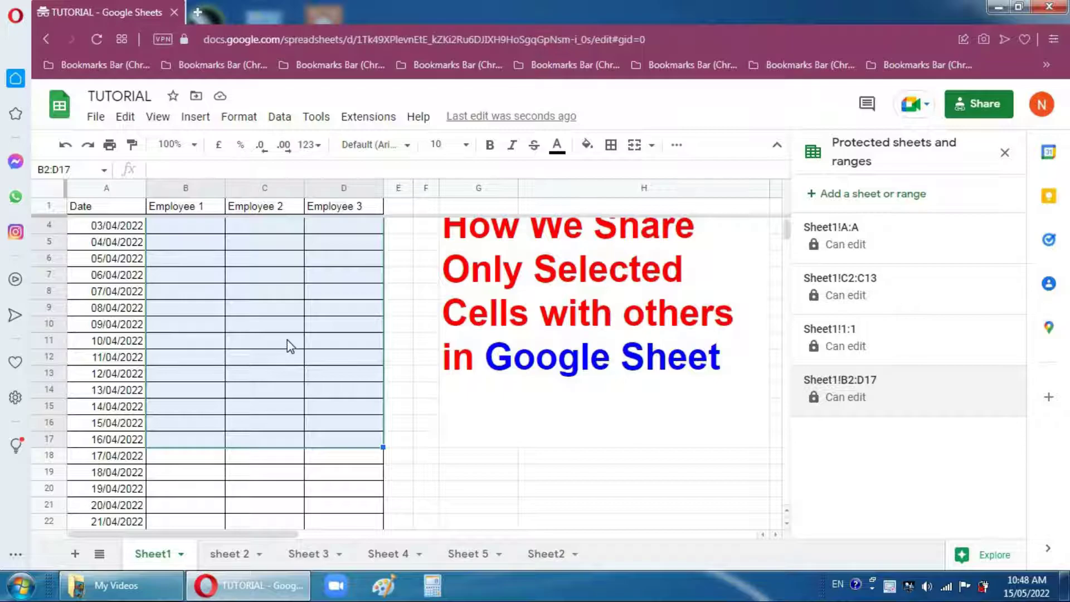
scroll(288, 348, up, 1)
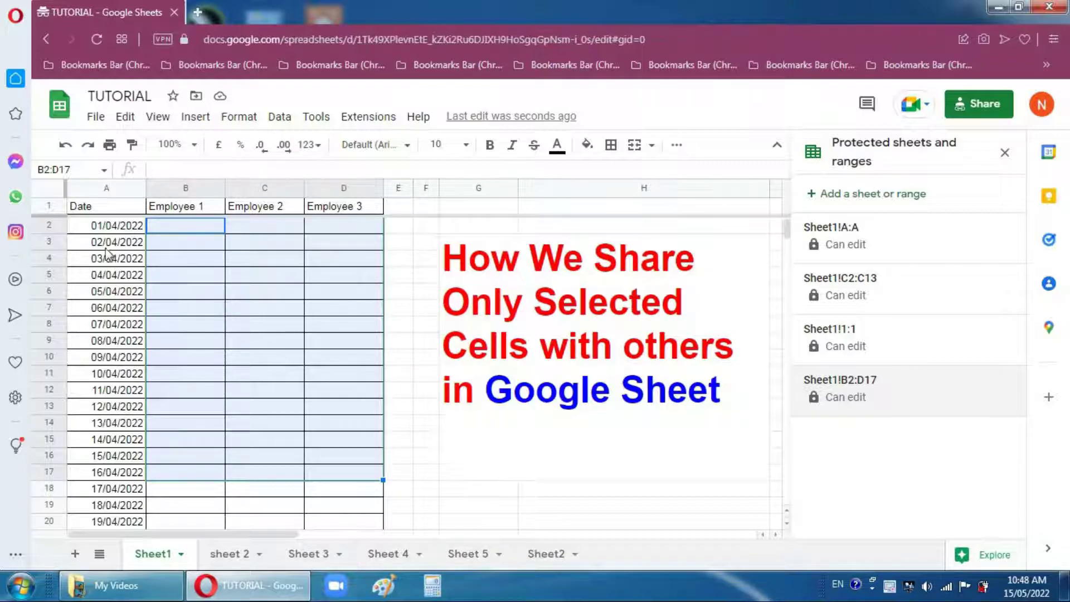
drag(106, 242, 106, 357)
mouse_move(151, 207)
mouse_down()
mouse_move(226, 212)
mouse_move(348, 489)
mouse_up()
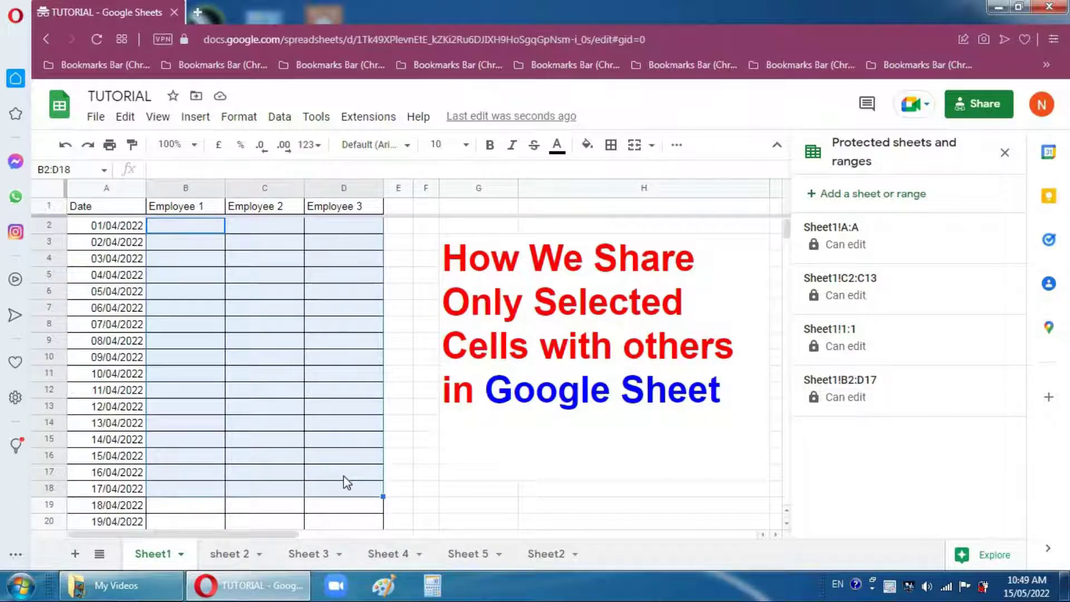
click(279, 117)
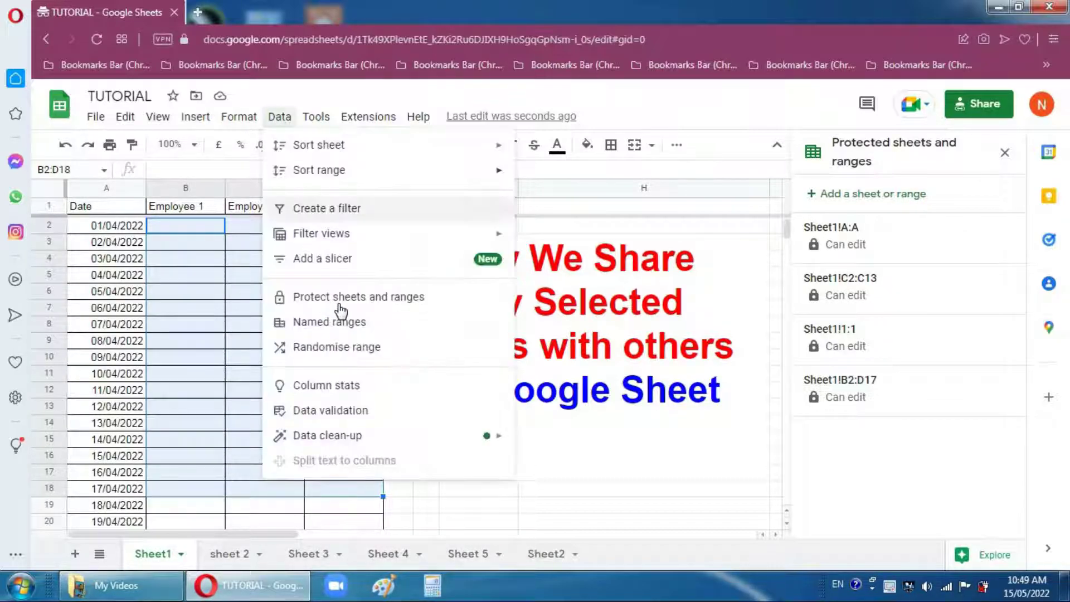
click(173, 329)
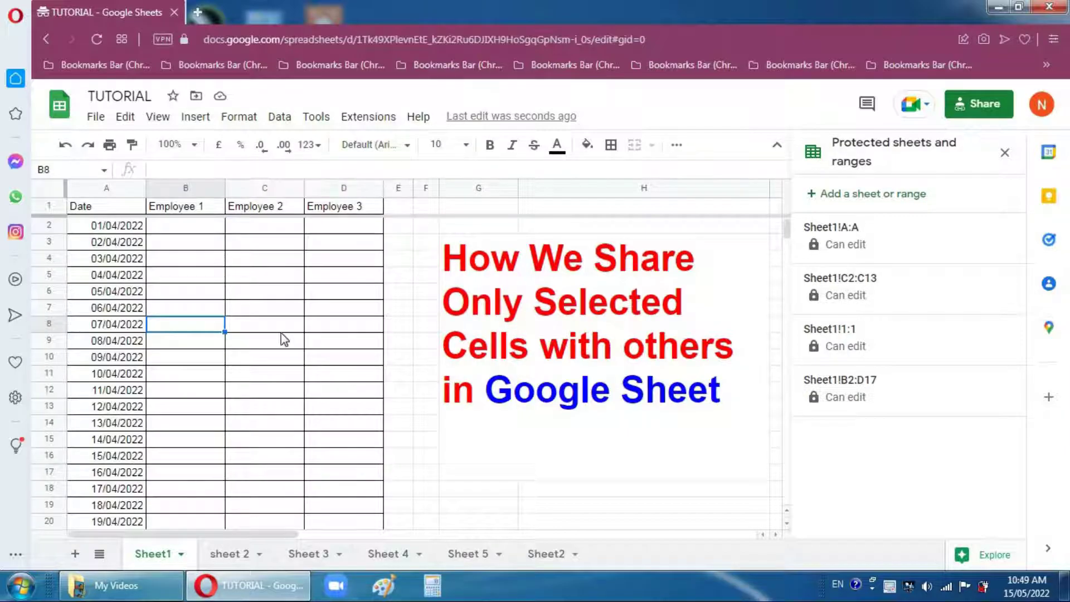